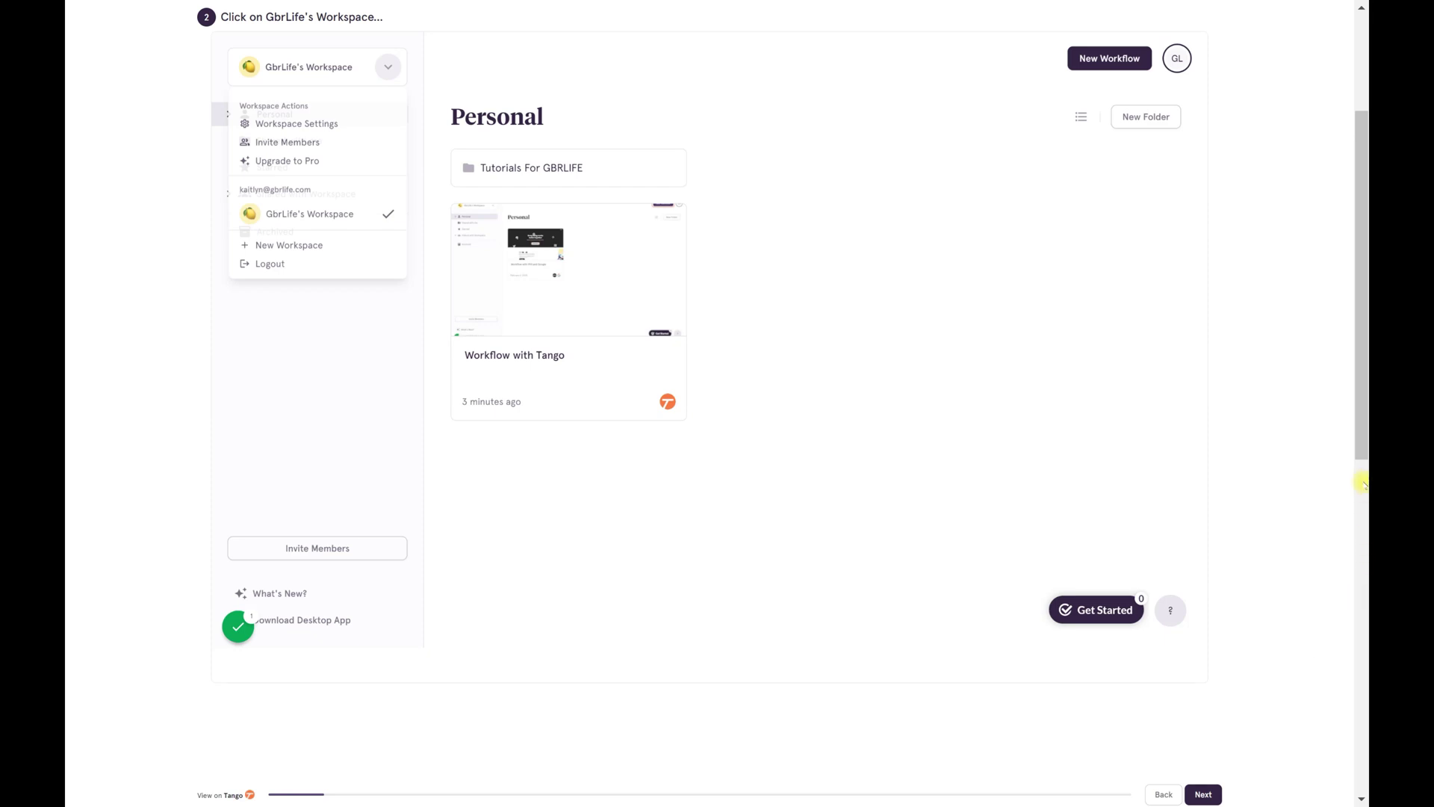
mouse_move(1364, 440)
left_mouse_down()
mouse_move(1364, 366)
mouse_move(1364, 446)
left_mouse_up()
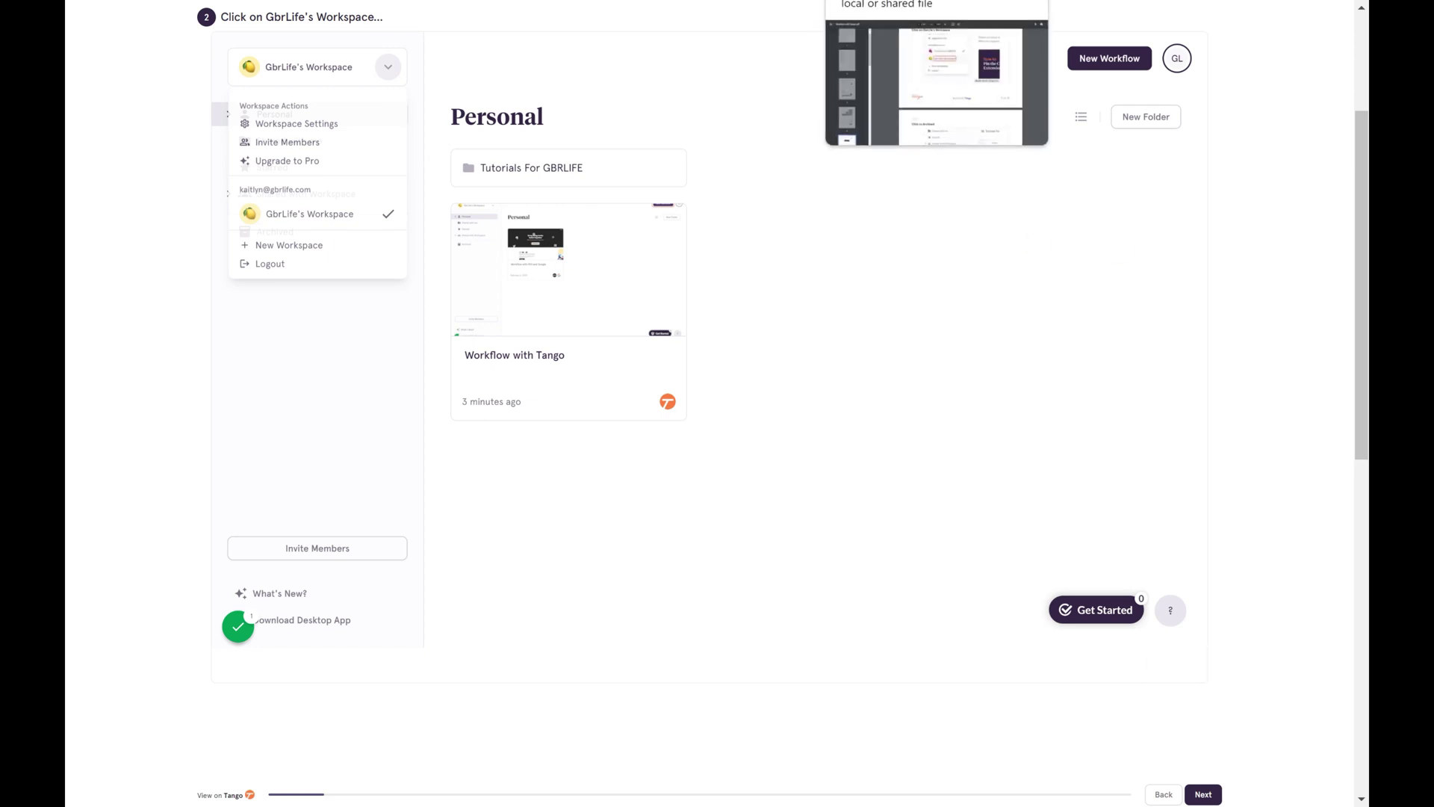
- Switch to the Workflow with Tango.pdf tab and scroll down through pages 3–6
left_click(896, 1)
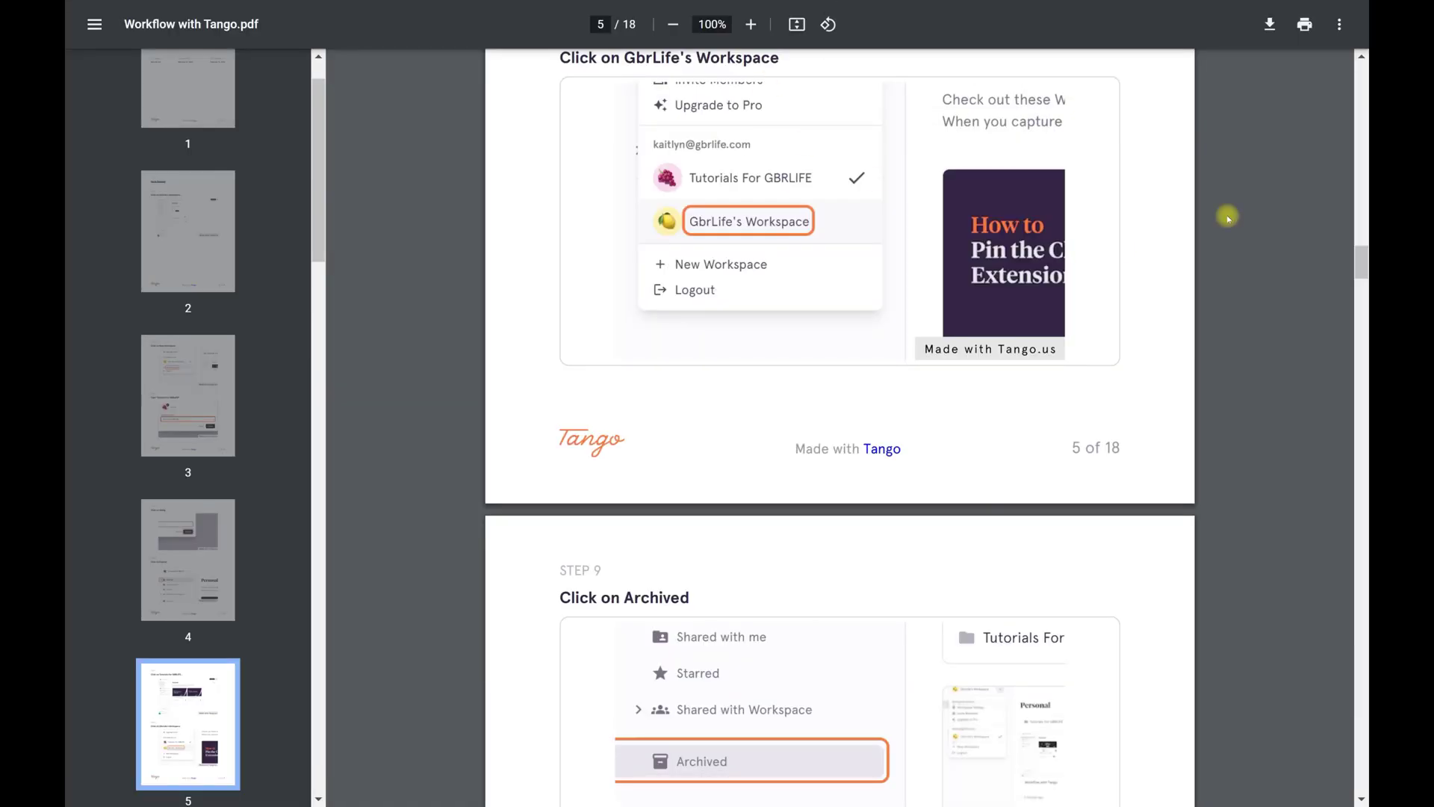
scroll(1228, 218, "up", 10)
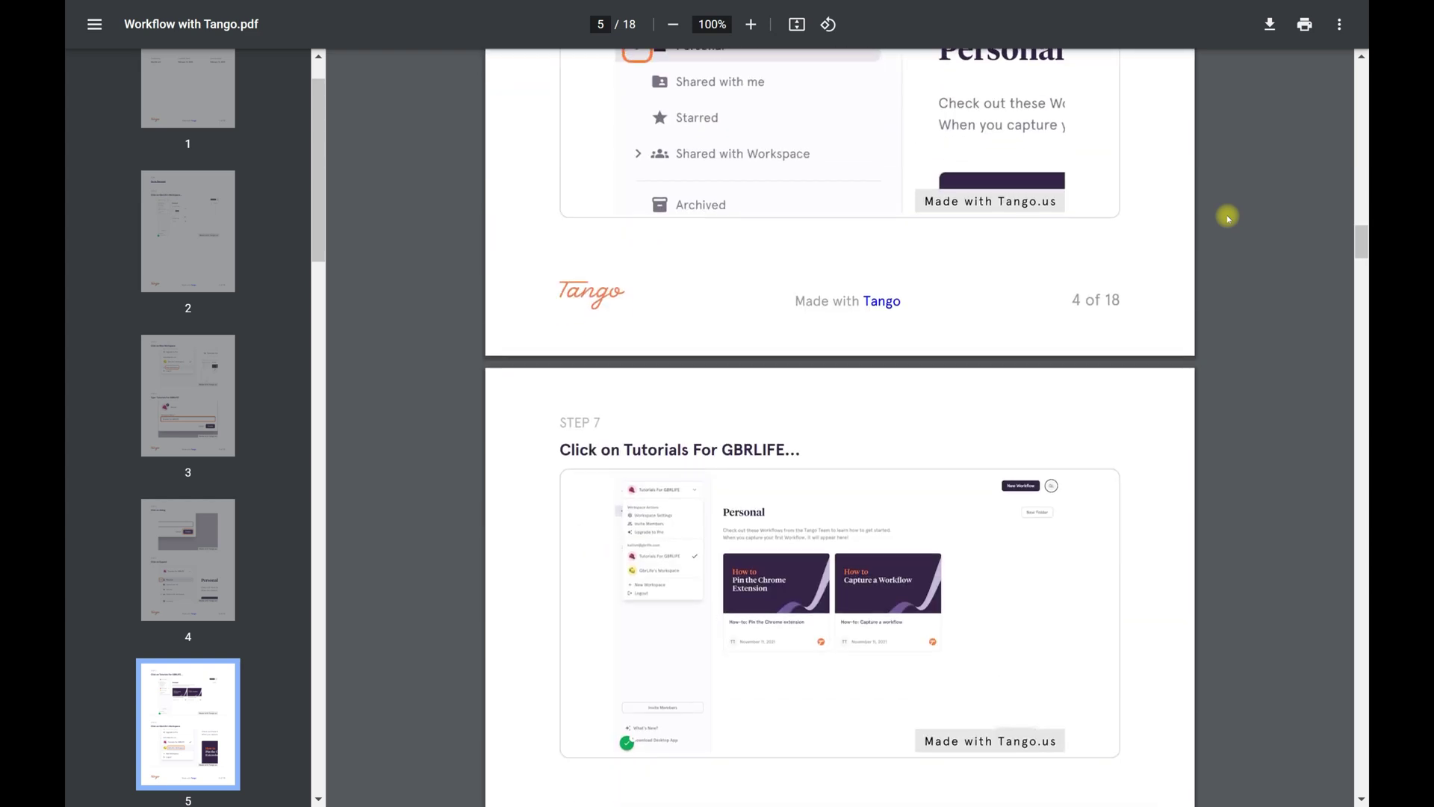
scroll(1228, 217, "down", 8)
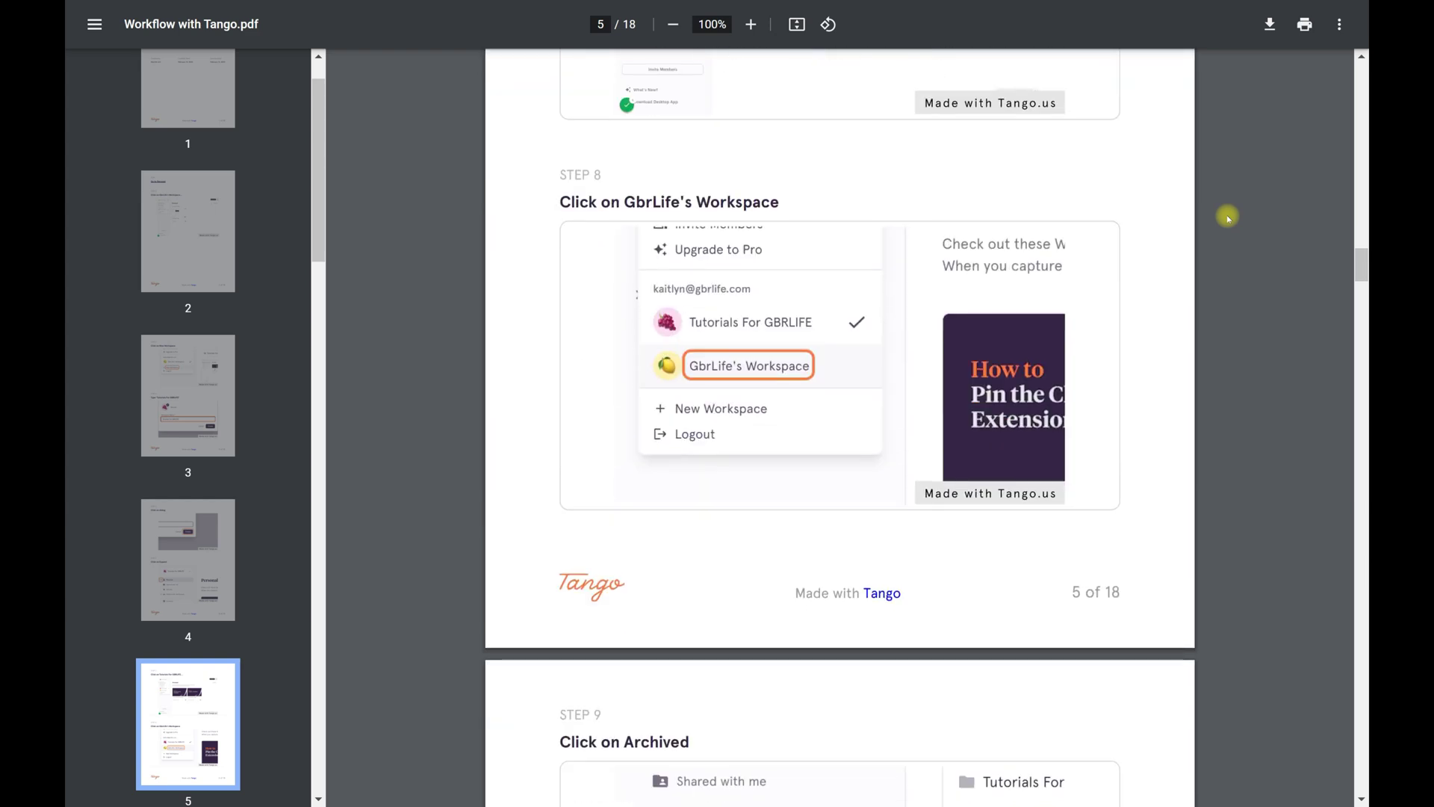
scroll(1228, 218, "down", 5)
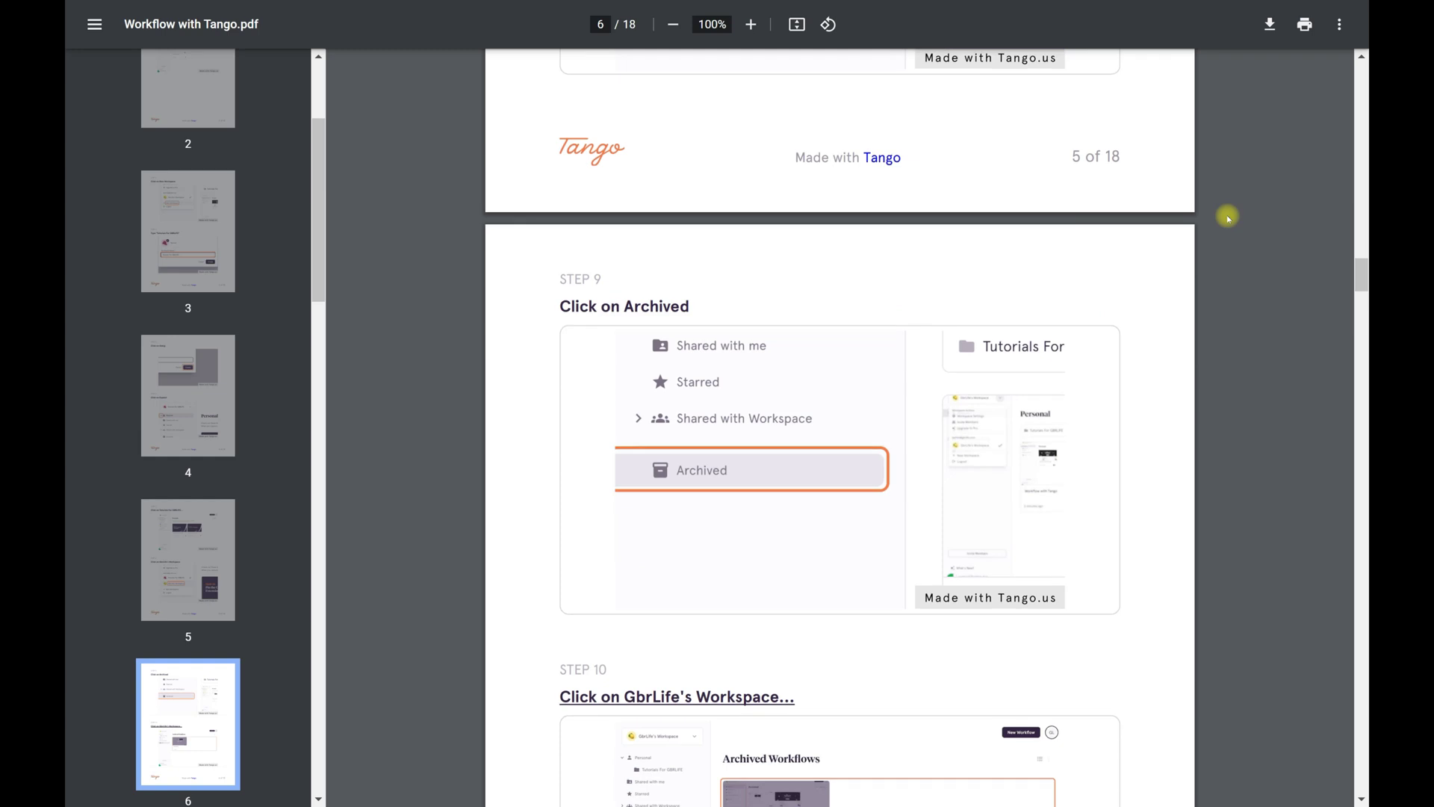
scroll(1228, 217, "down", 2)
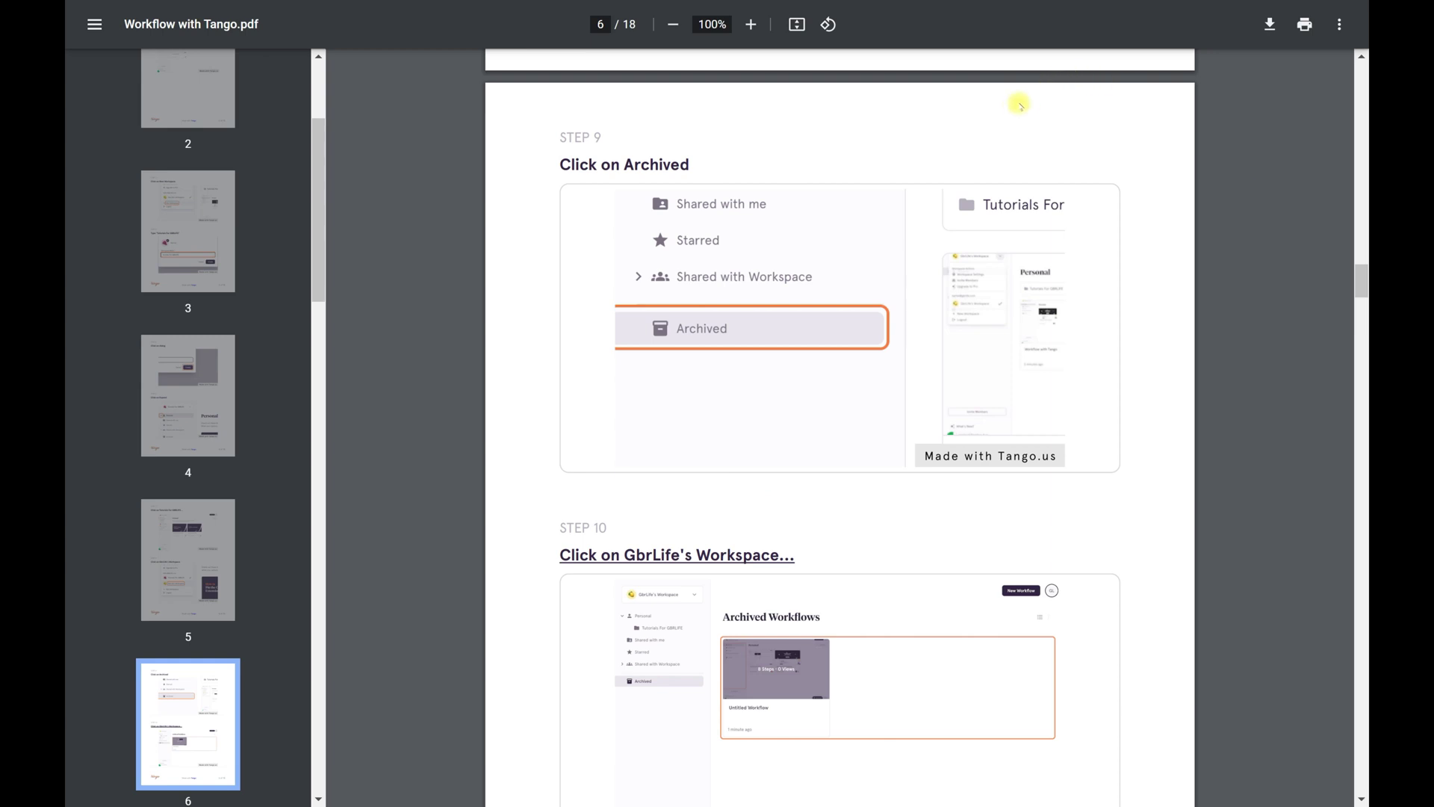
- Scroll back up through the exported step pages toward the start of the PDF
scroll(1012, 108, "up", 7)
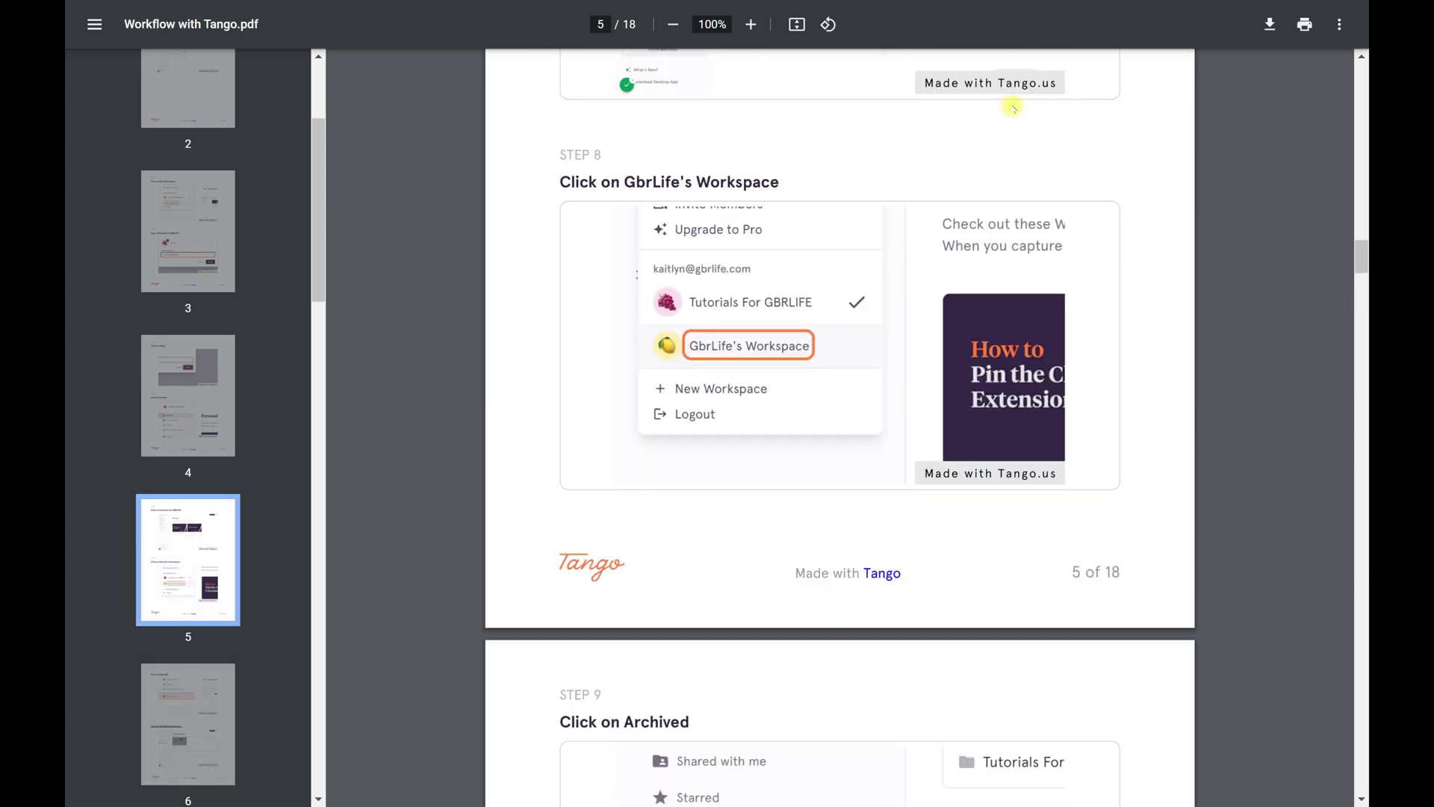
scroll(1013, 109, "up", 7)
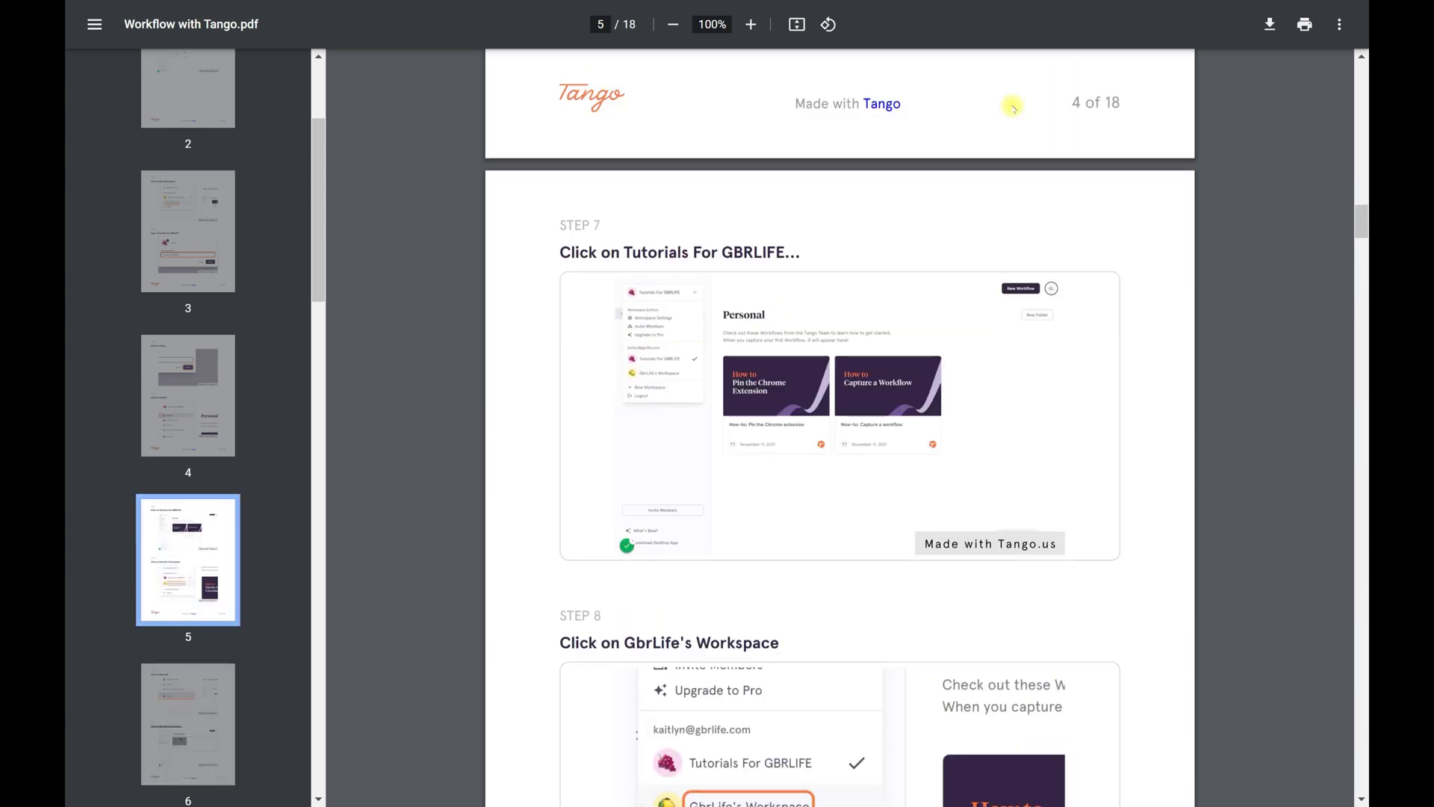
scroll(1012, 108, "up", 9)
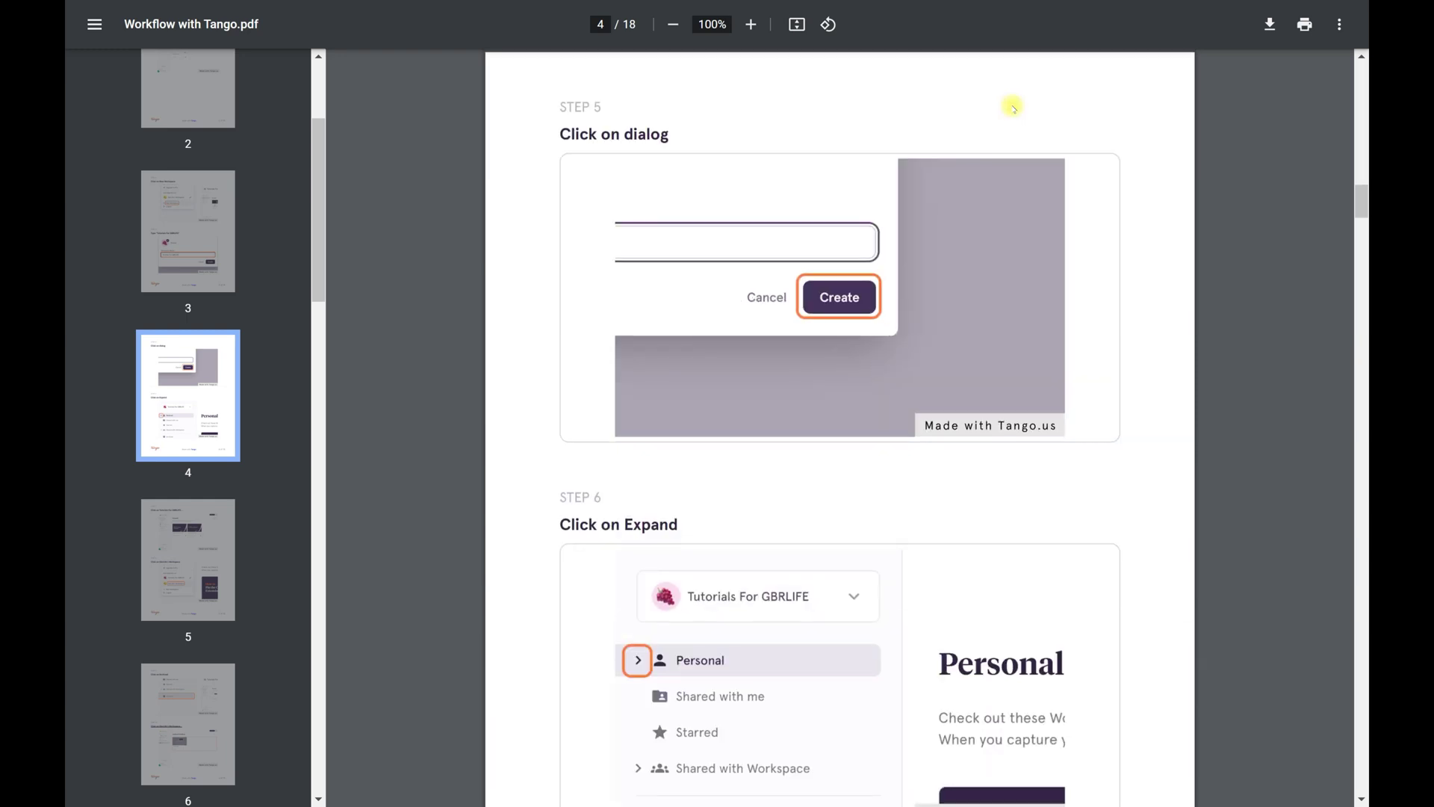
scroll(1012, 108, "up", 1)
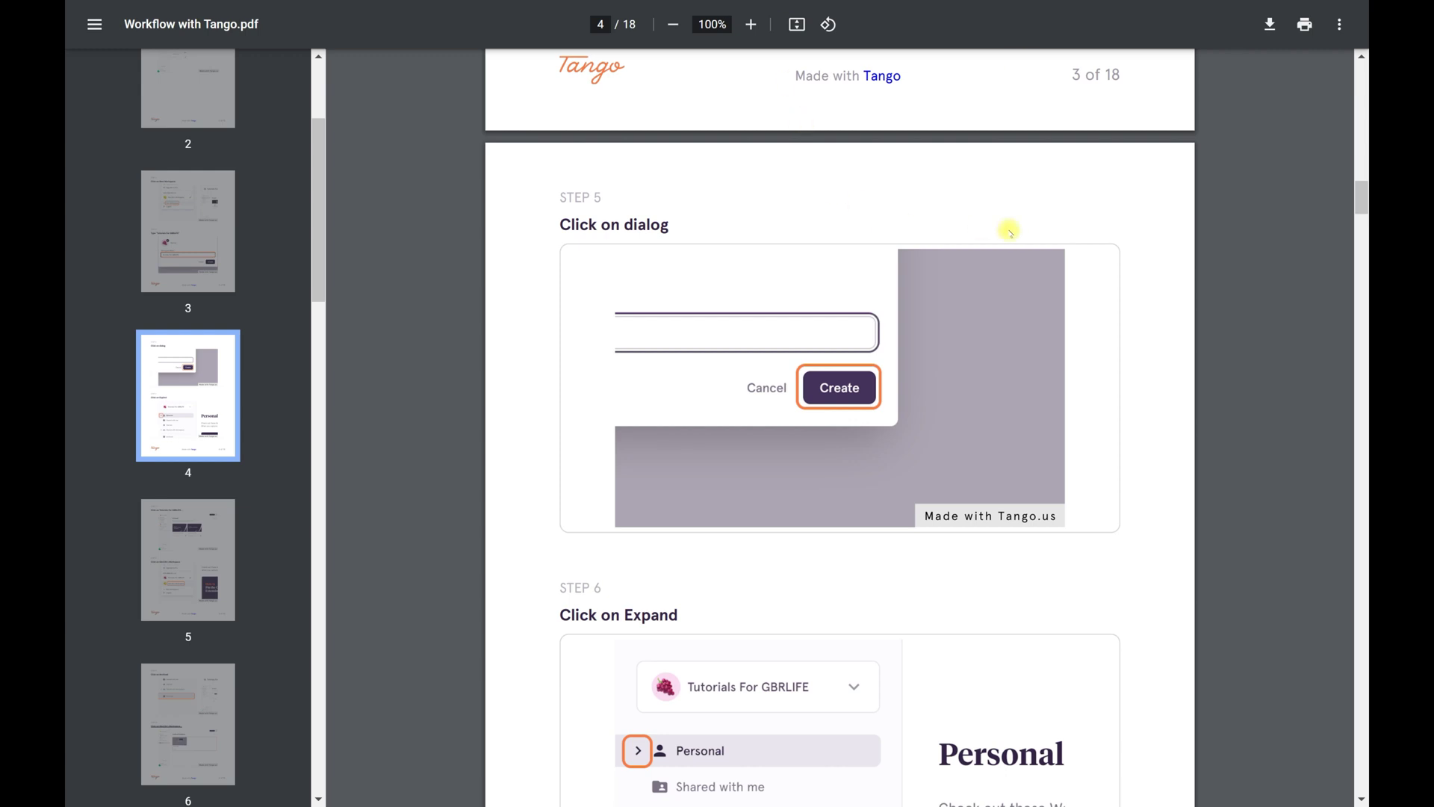
scroll(1009, 232, "up", 8)
scroll(1009, 232, "up", 4)
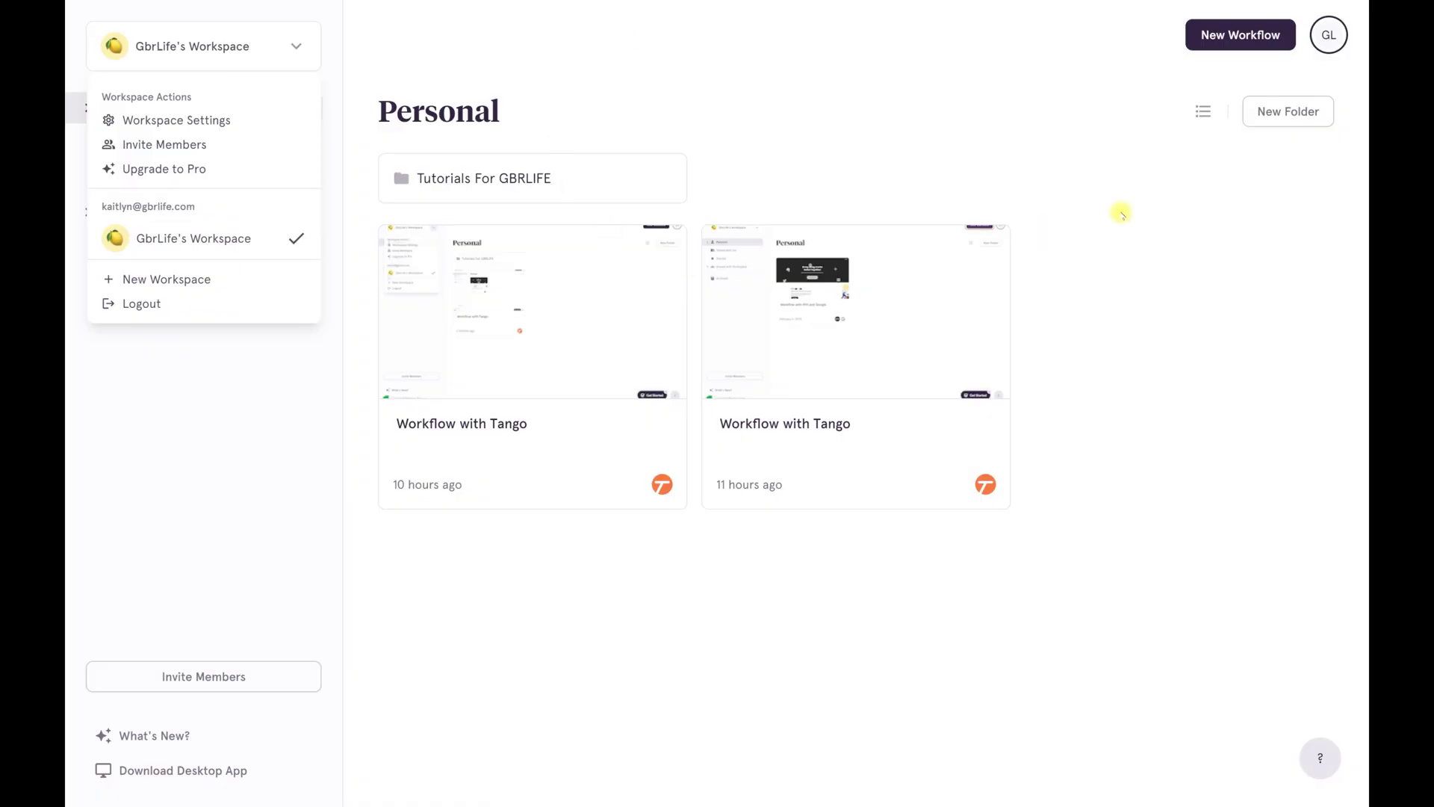
- Close and reopen the dashboard's workspace list, then return to walkthrough step 2
left_click(760, 87)
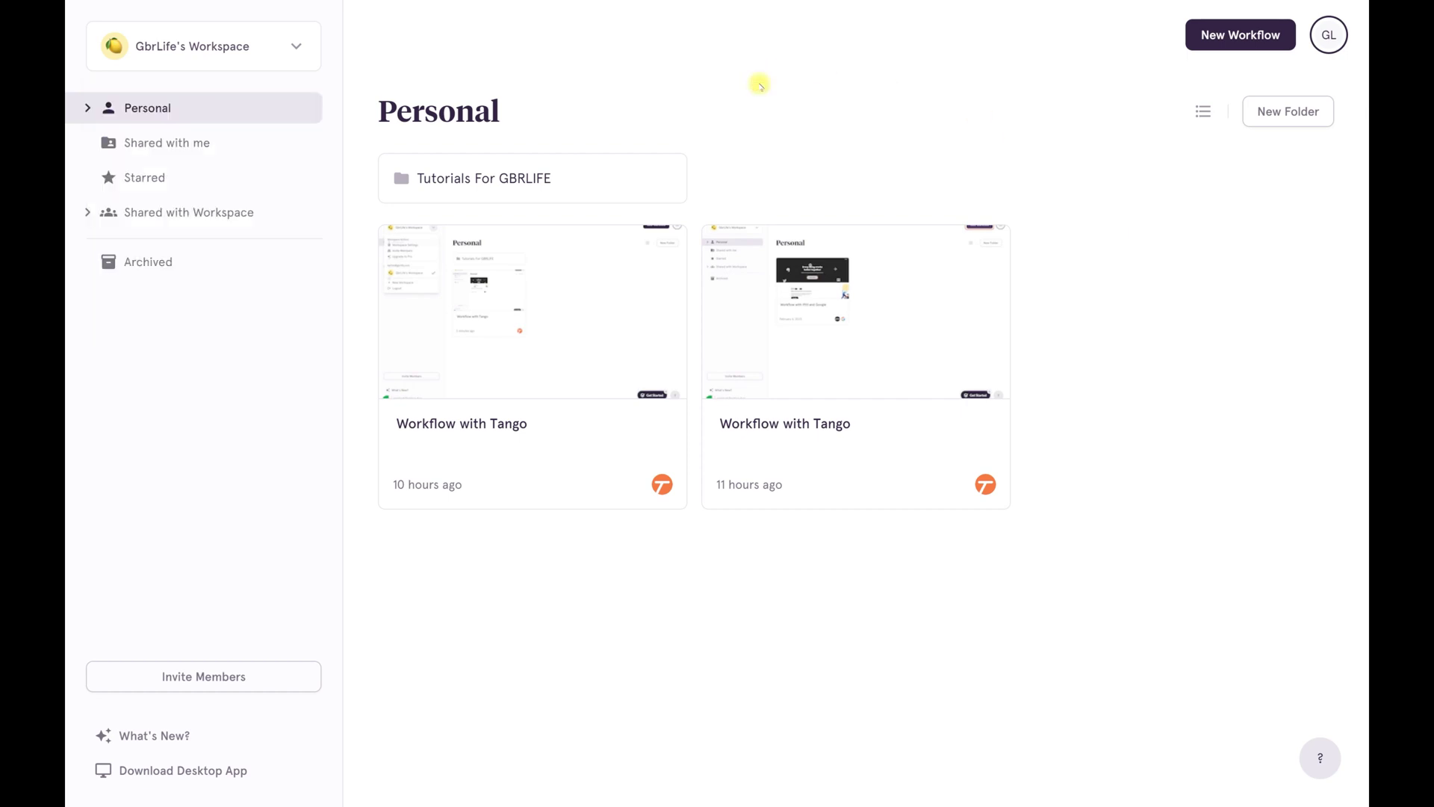
left_click(243, 34)
left_click(487, 37)
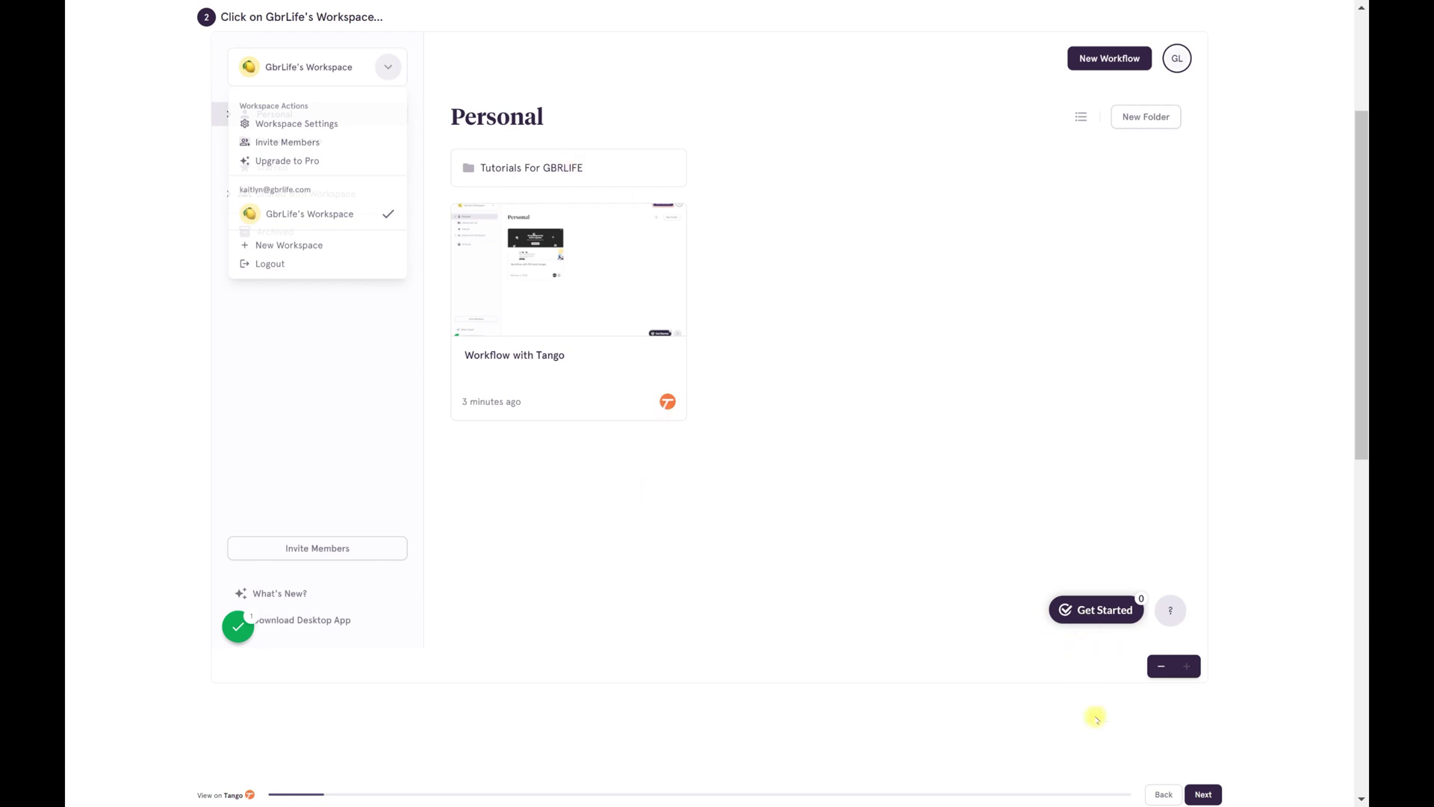
- Step the walkthrough through starting, naming and confirming the workspace to step 6, 'Click on Expand'
left_click(1200, 791)
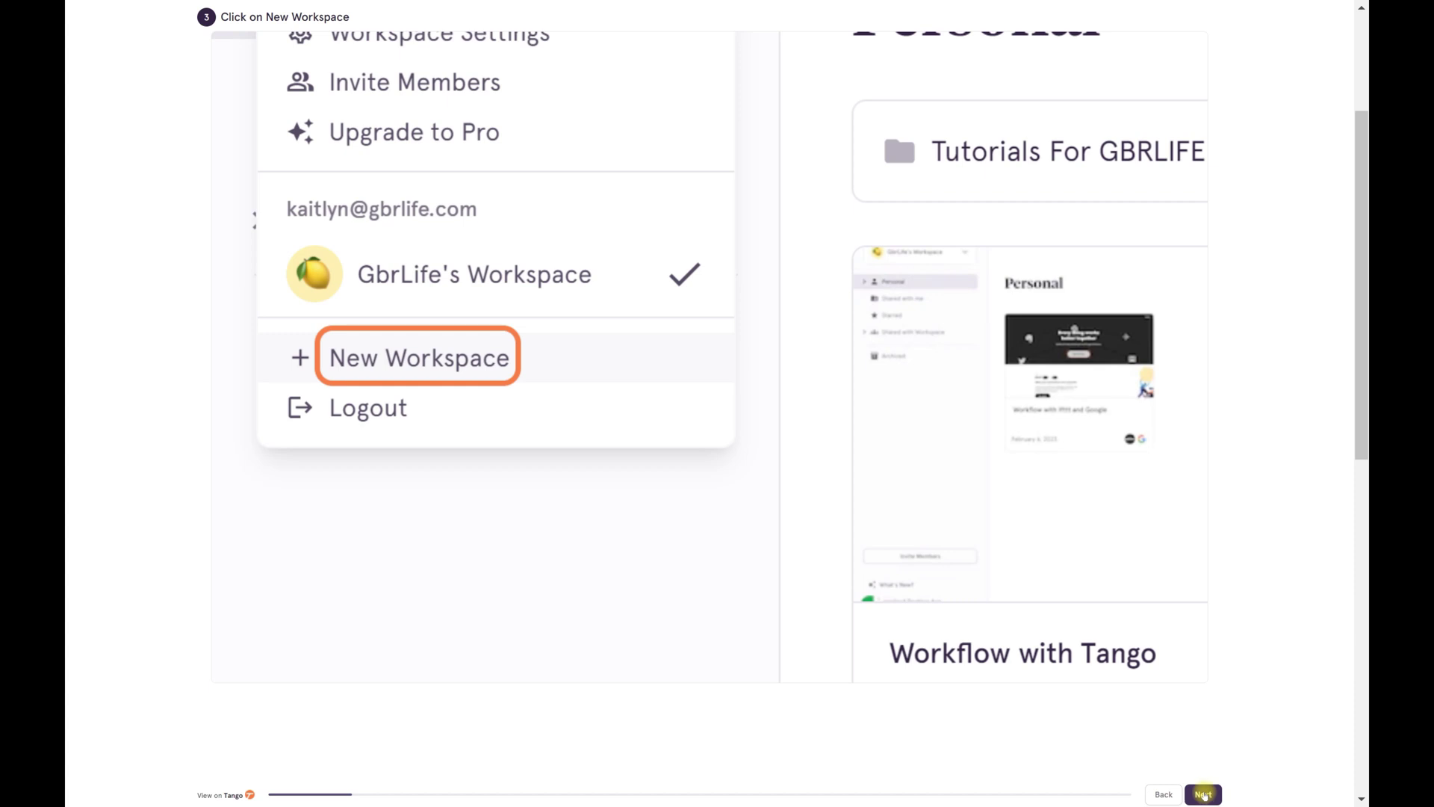
left_click(1203, 794)
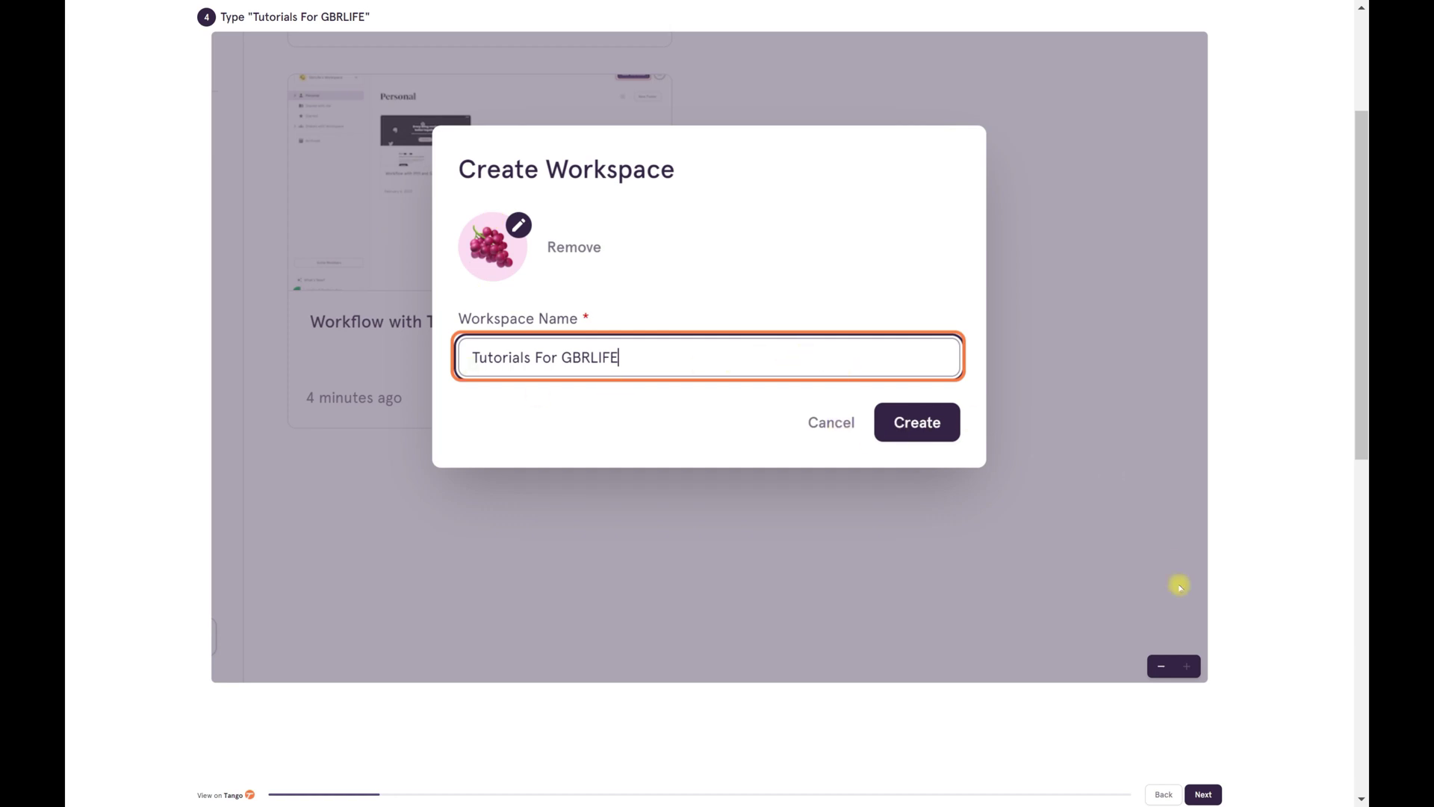
left_click(1203, 793)
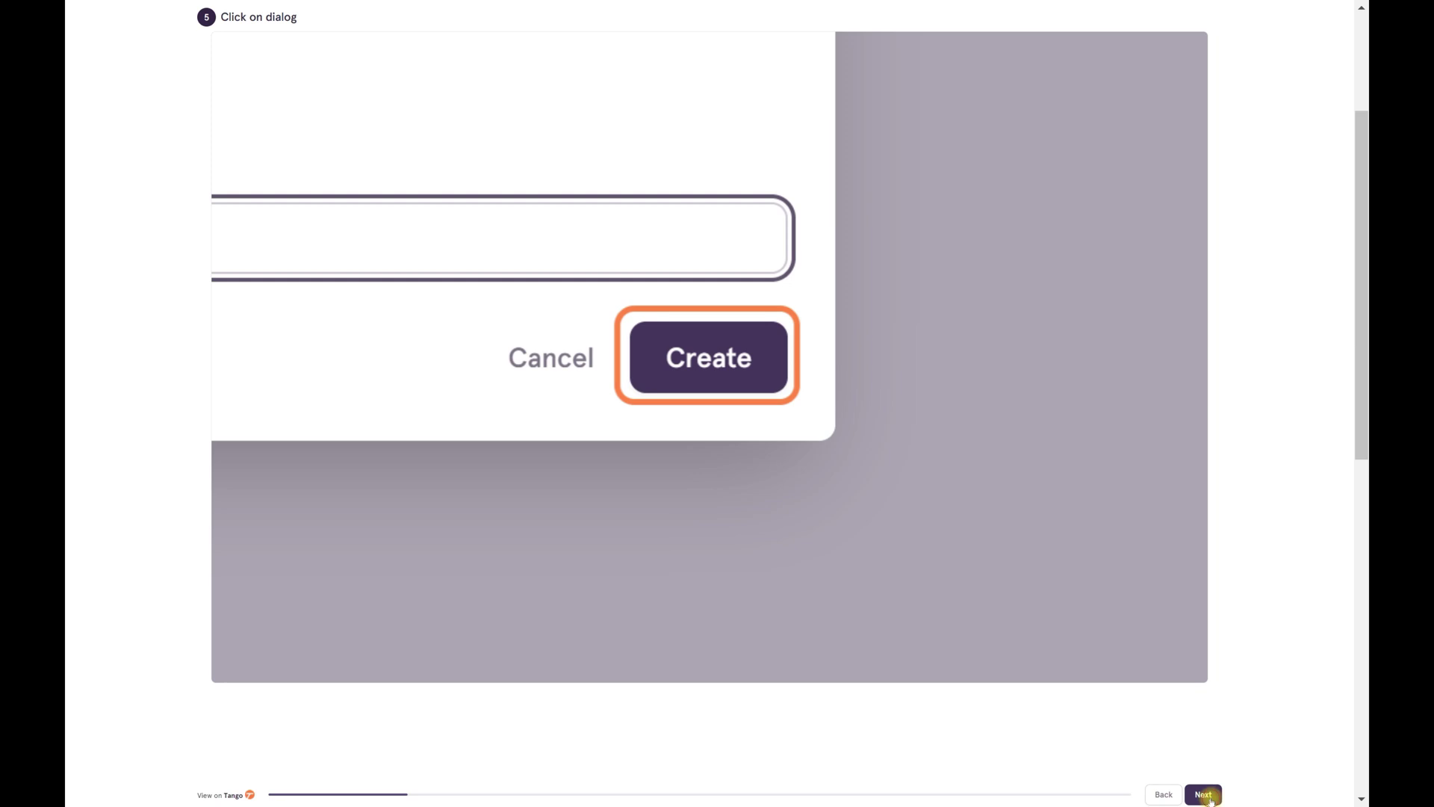
left_click(1203, 794)
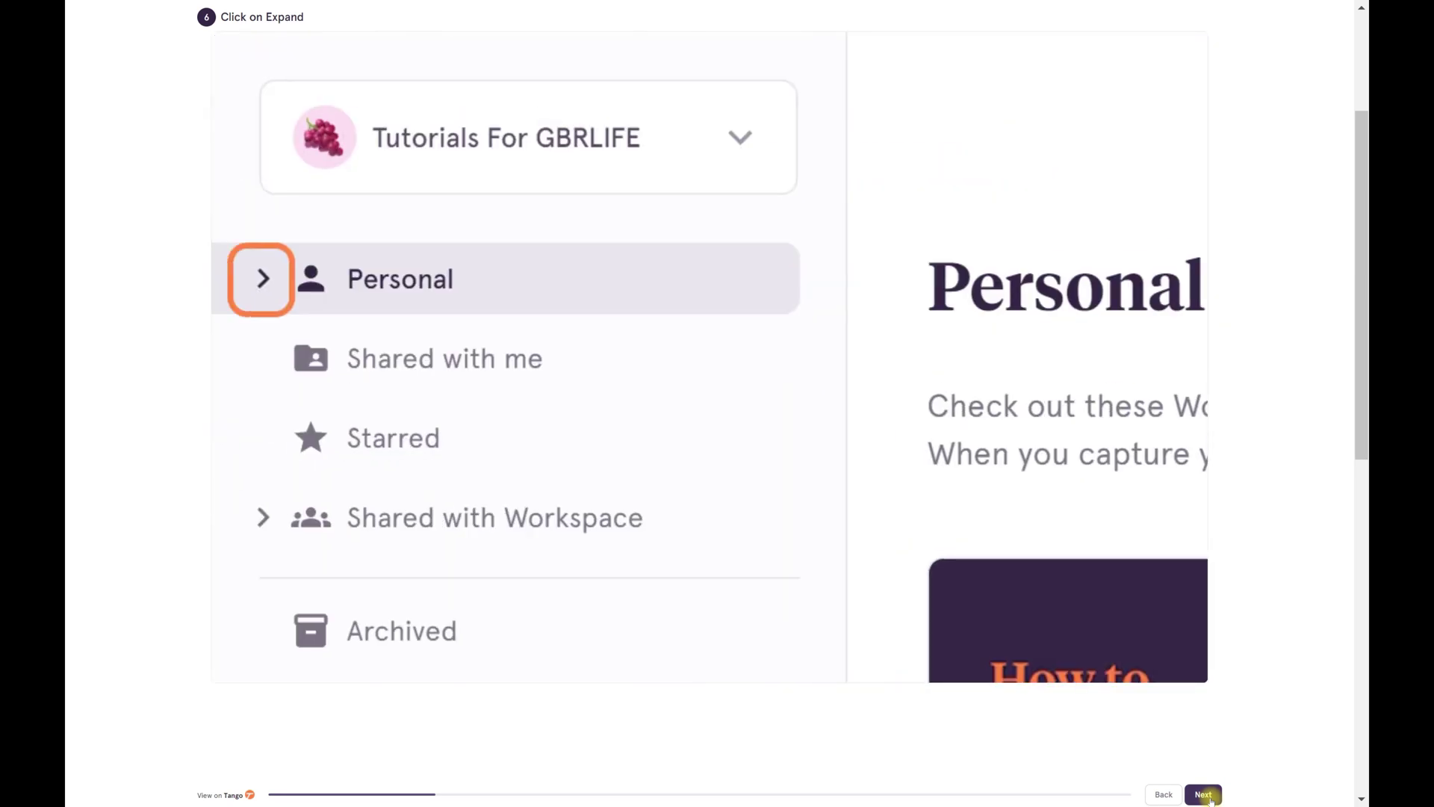
- Advance the walkthrough from step 6 to step 10, reaching Archived Workflows with one Untitled Workflow
left_click(1210, 799)
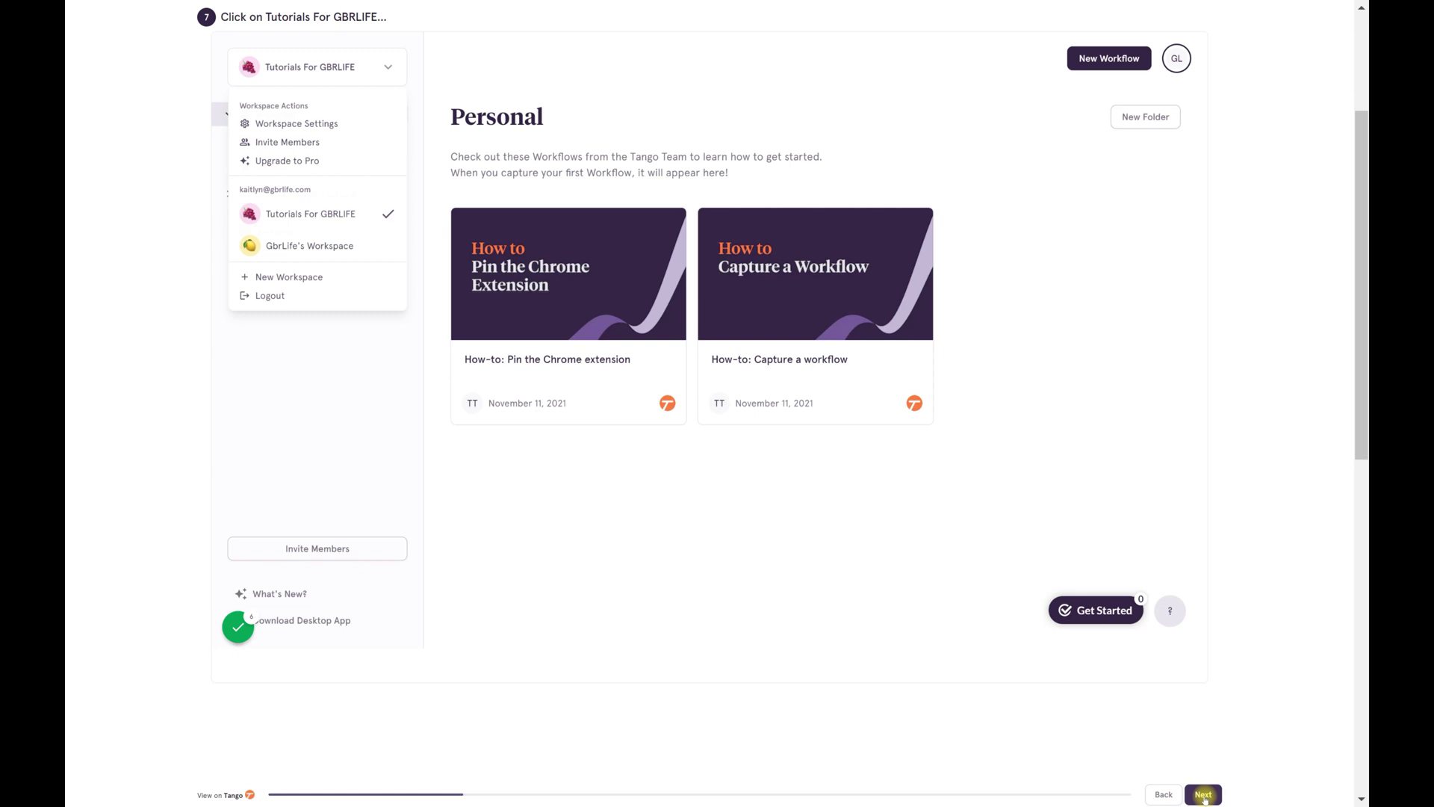
left_click(1203, 795)
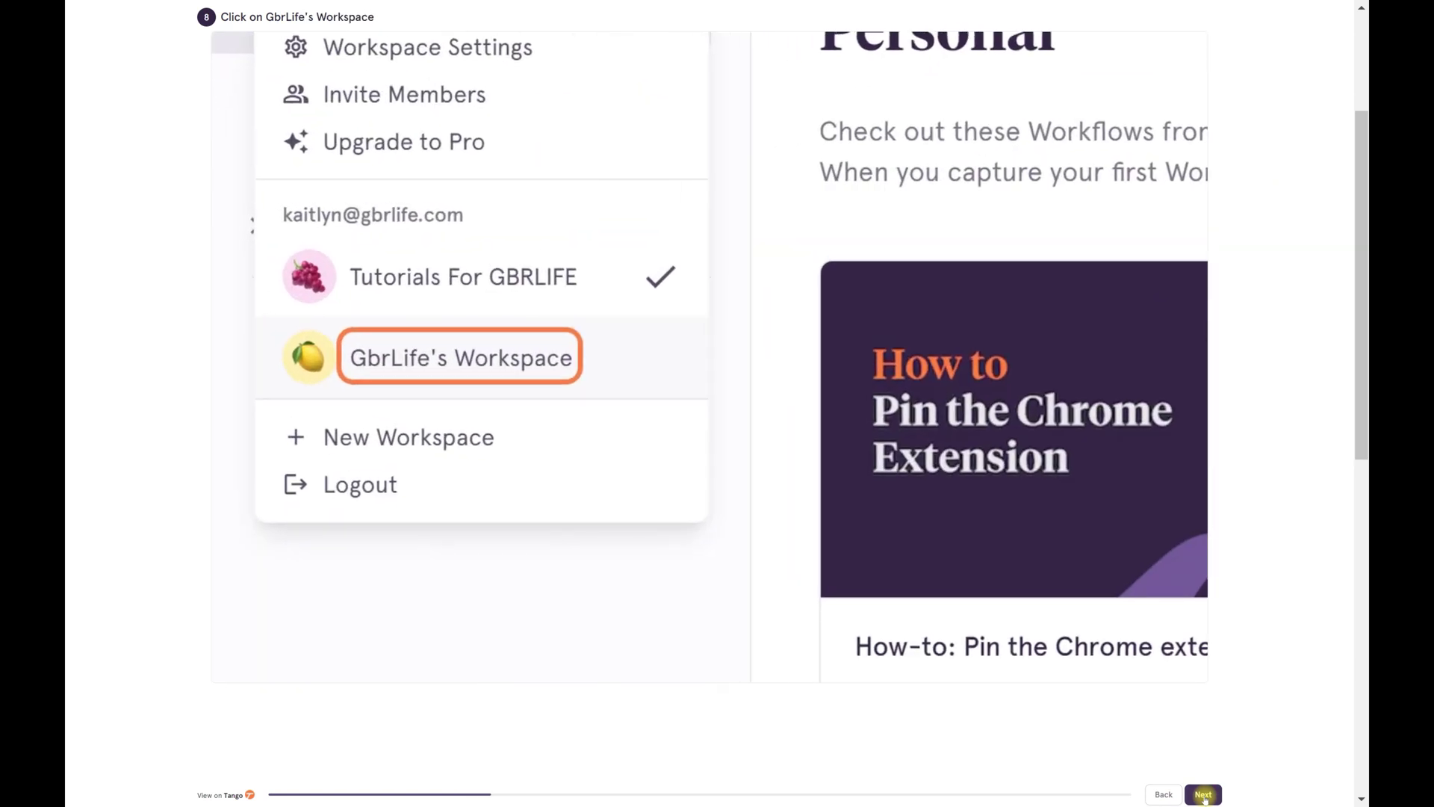
left_click(1203, 794)
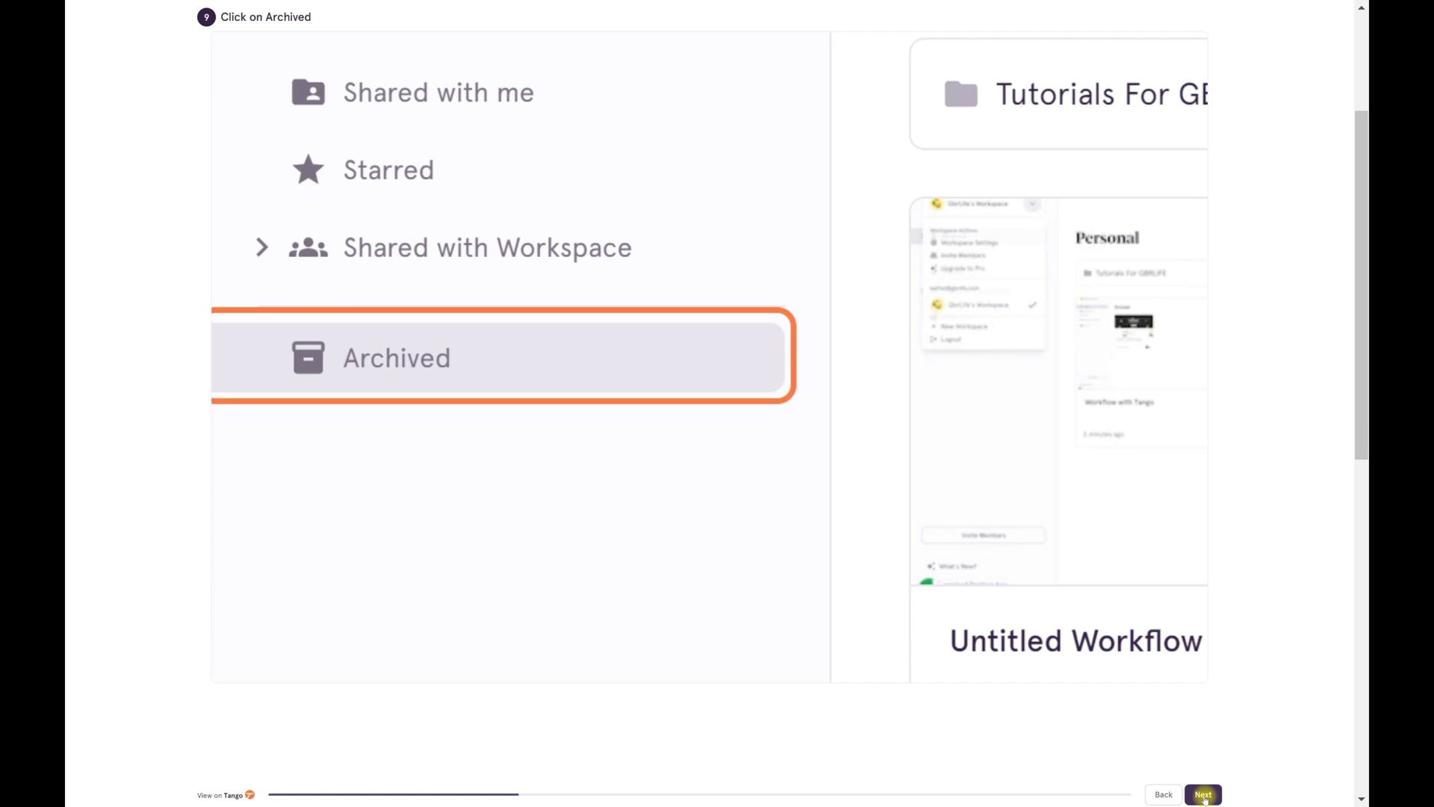
left_click(1203, 794)
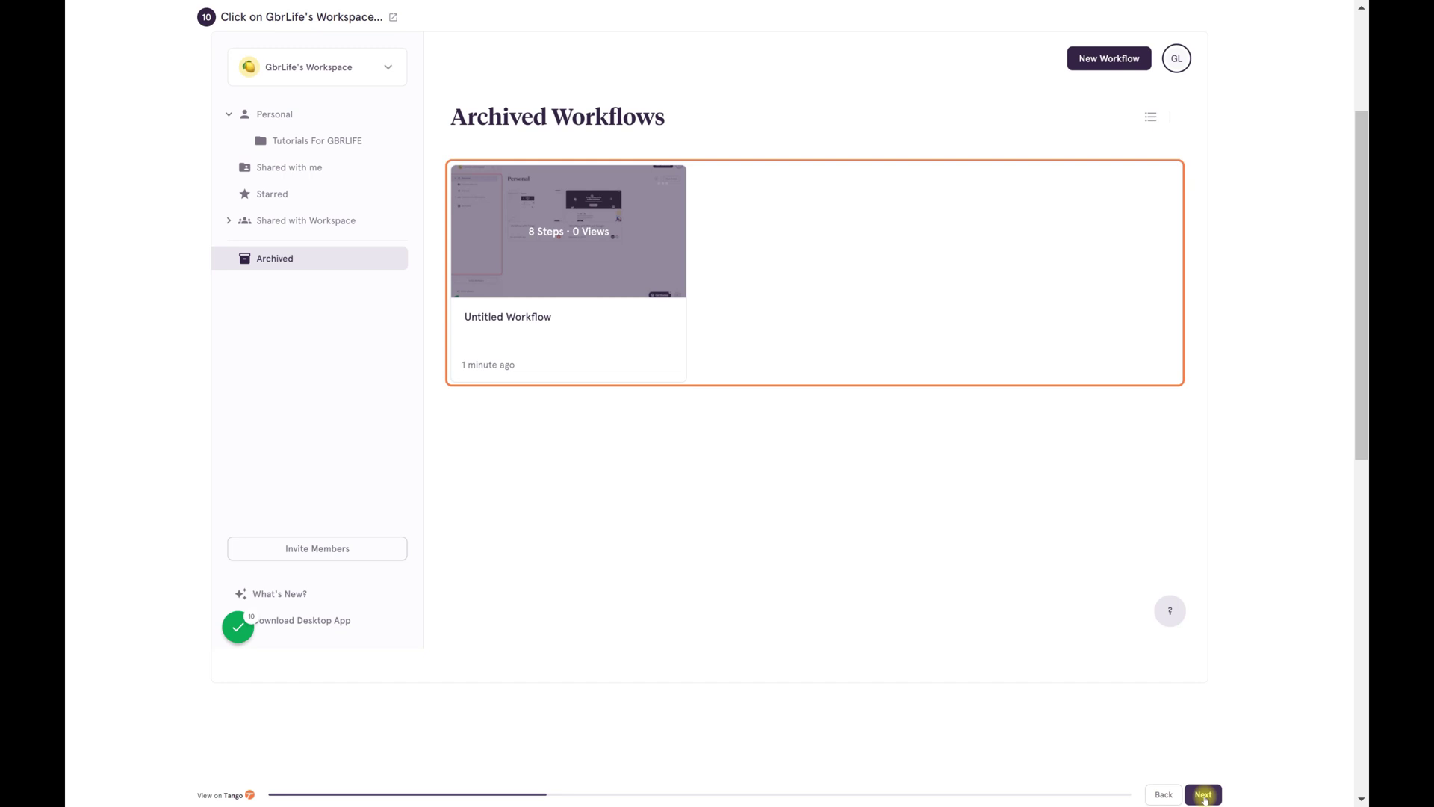
- Advance the walkthrough from step 12 through to step 18, 'Click on Tutorials For GBRLIFE'
left_click(1204, 795)
left_click(1204, 795)
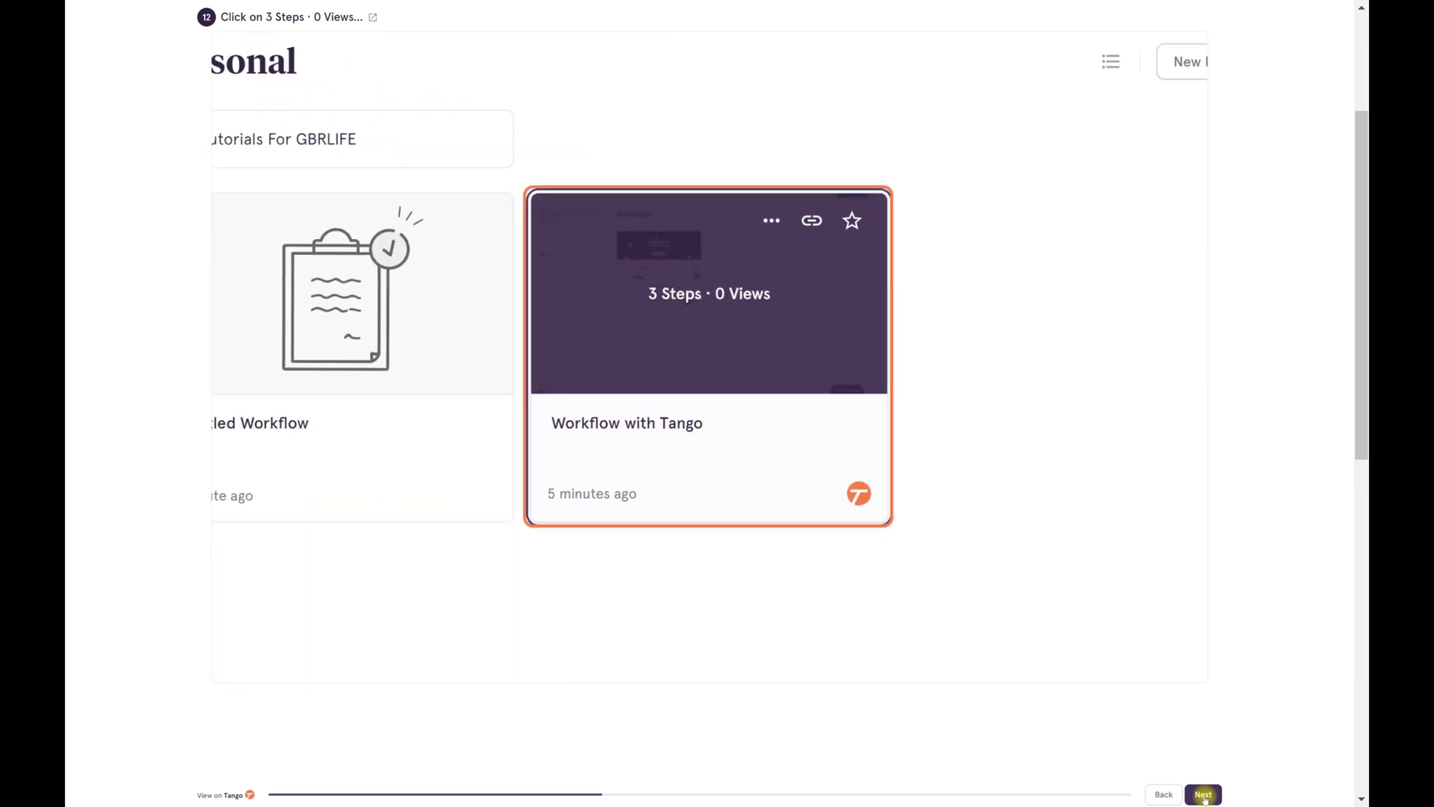
left_click(1203, 795)
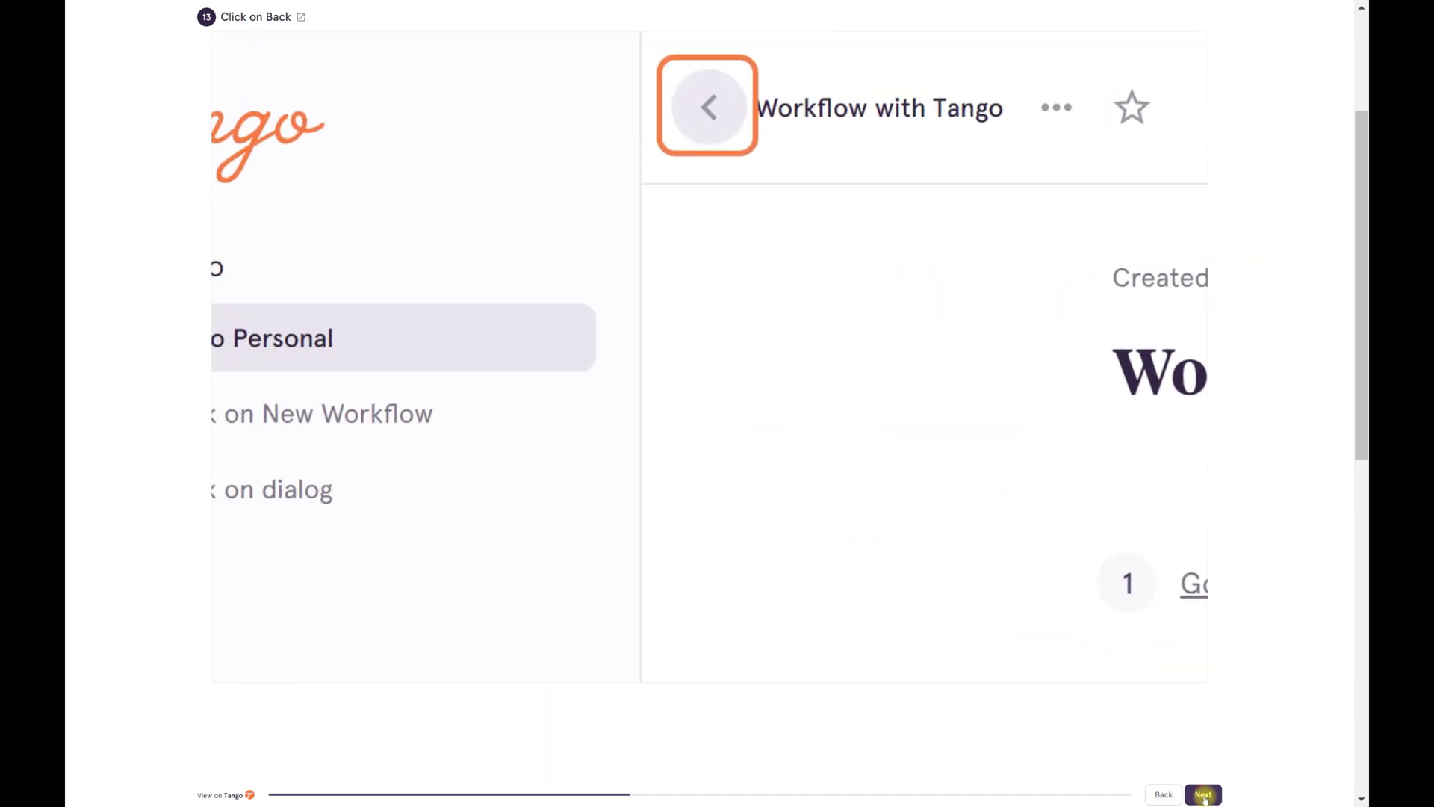
left_click(1203, 795)
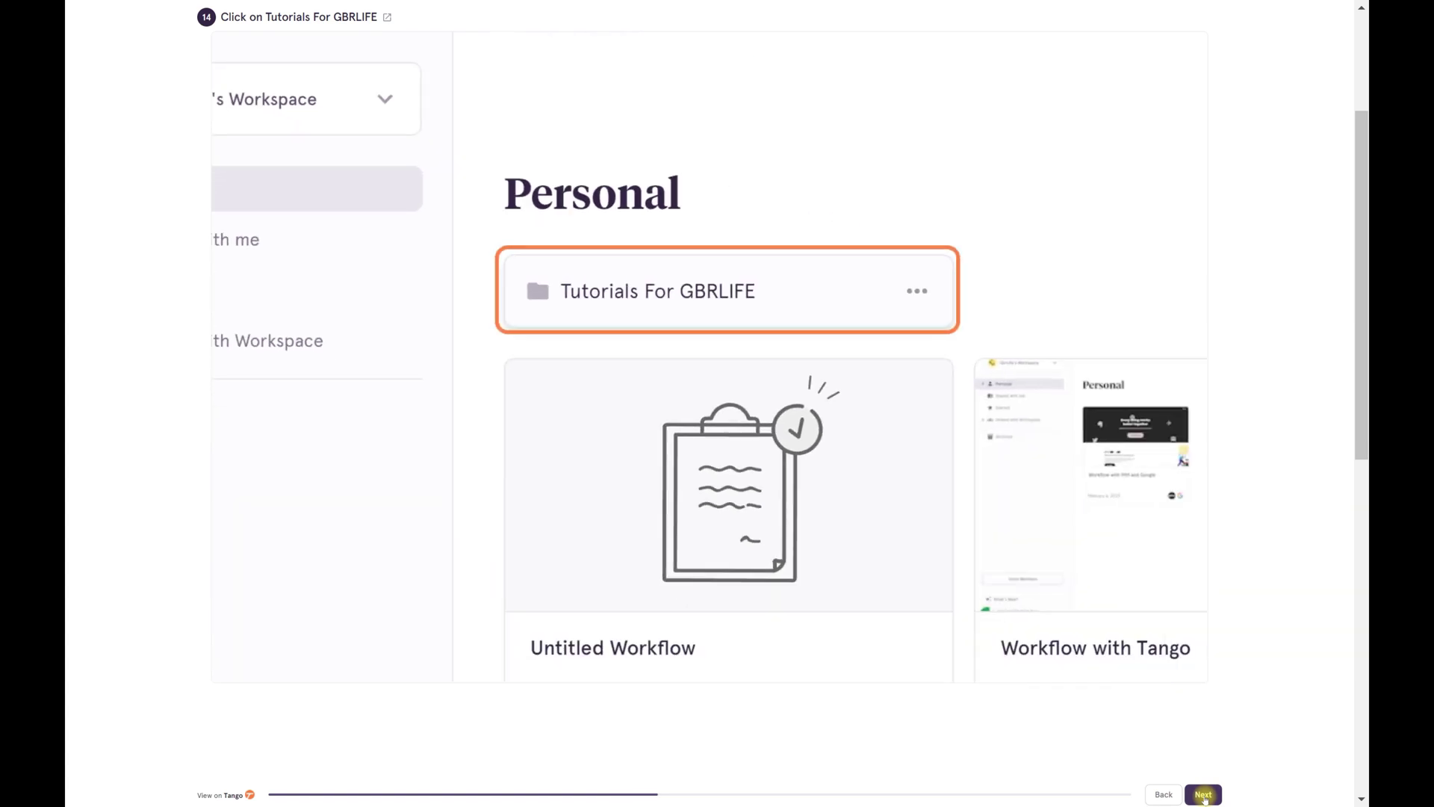
left_click(1203, 796)
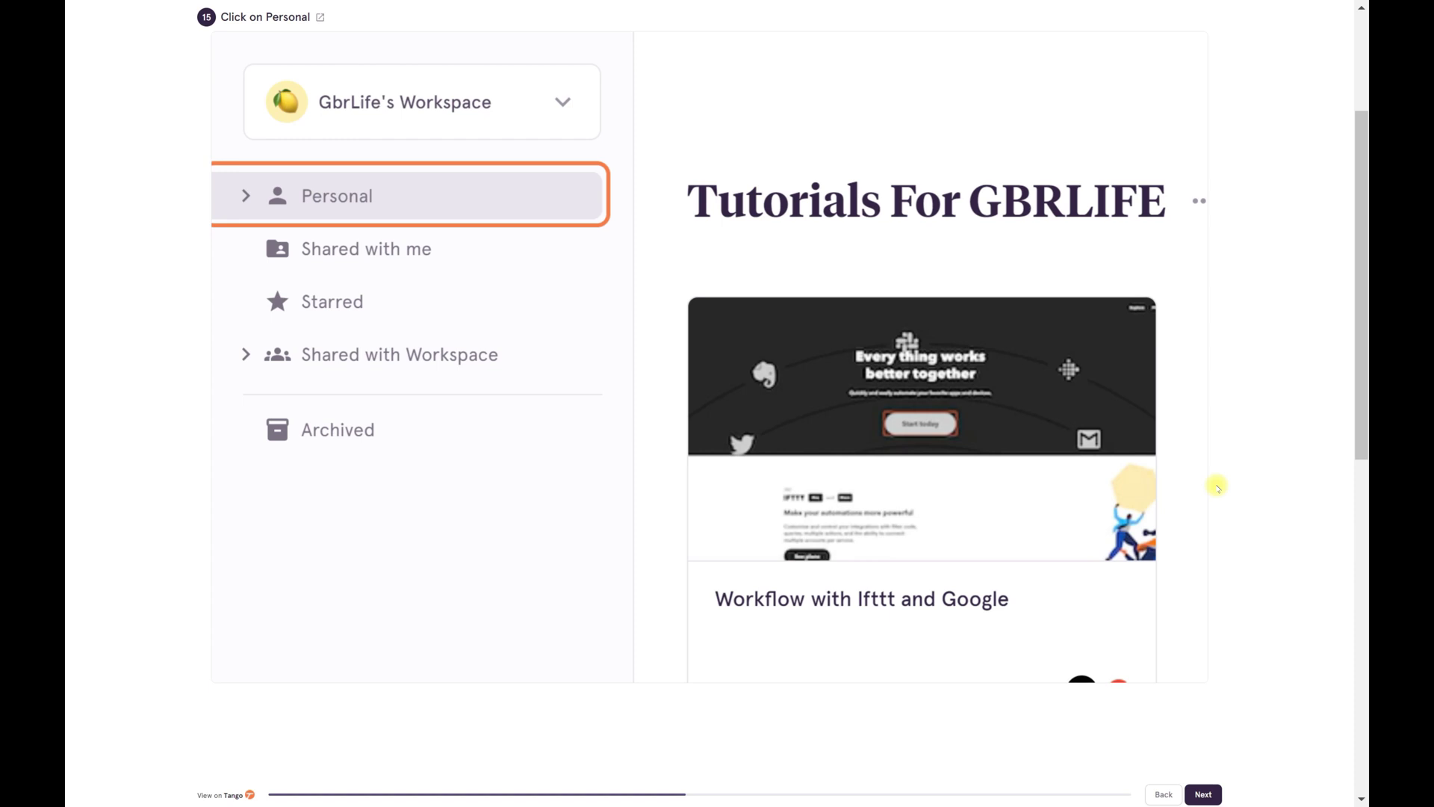
left_click(1202, 795)
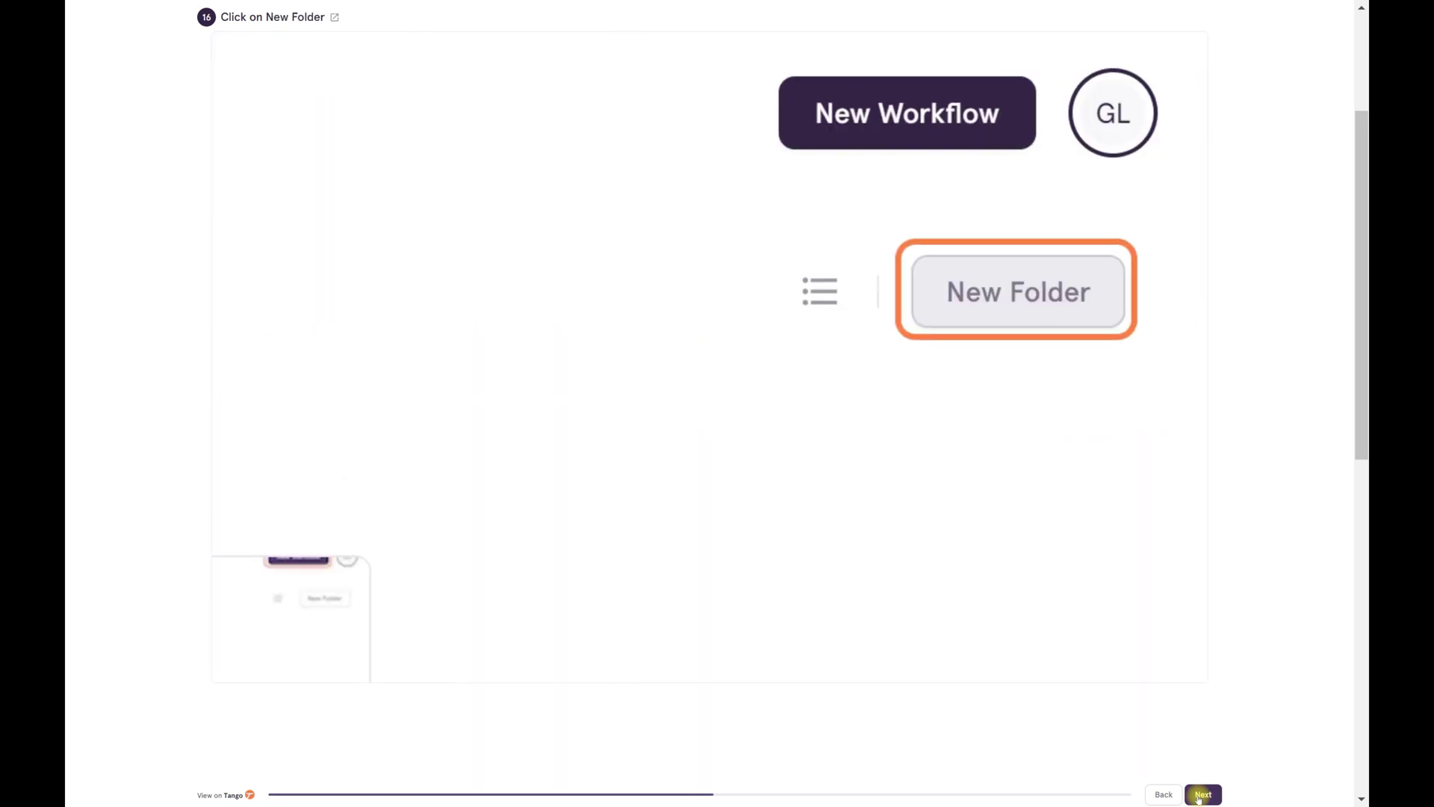
left_click(1202, 794)
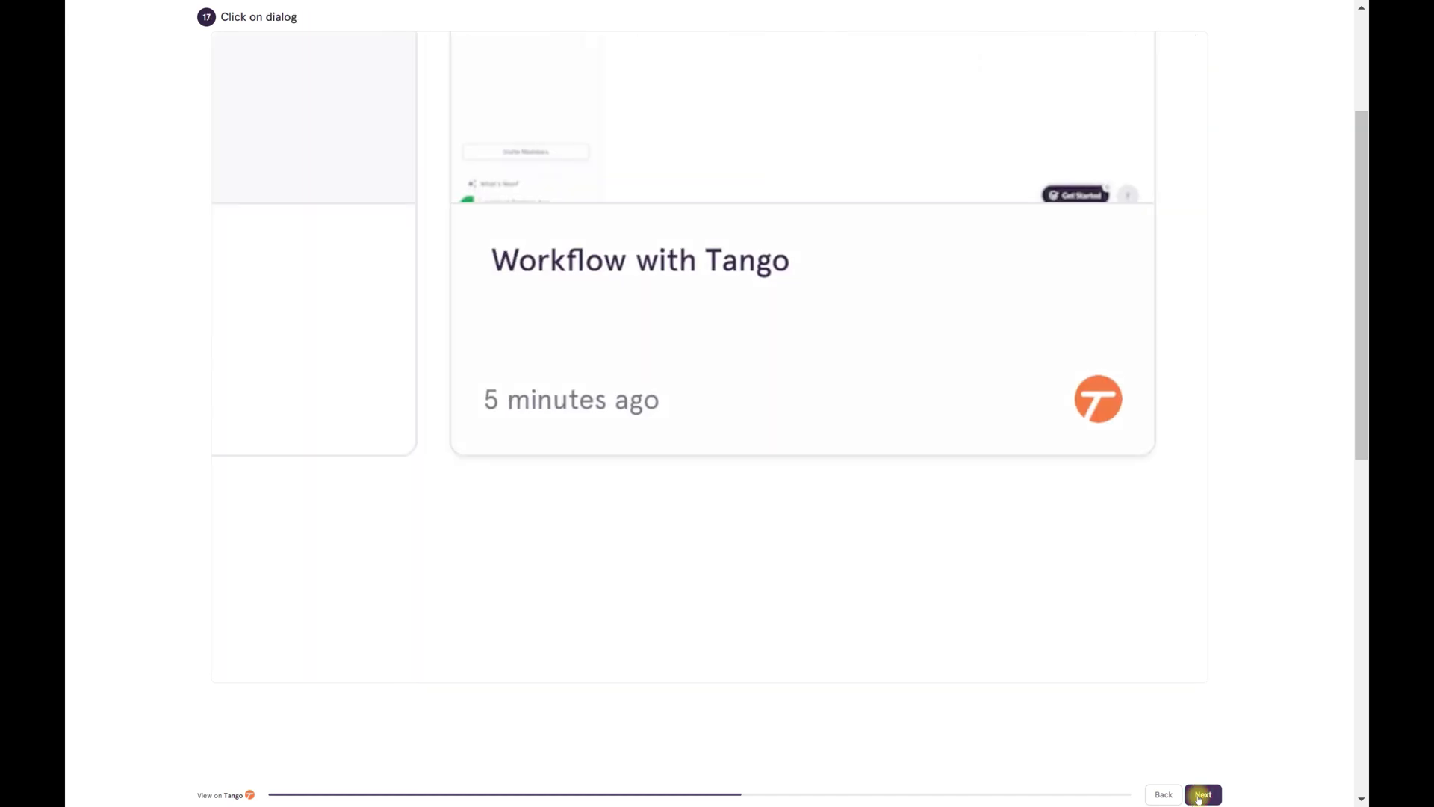
left_click(1202, 795)
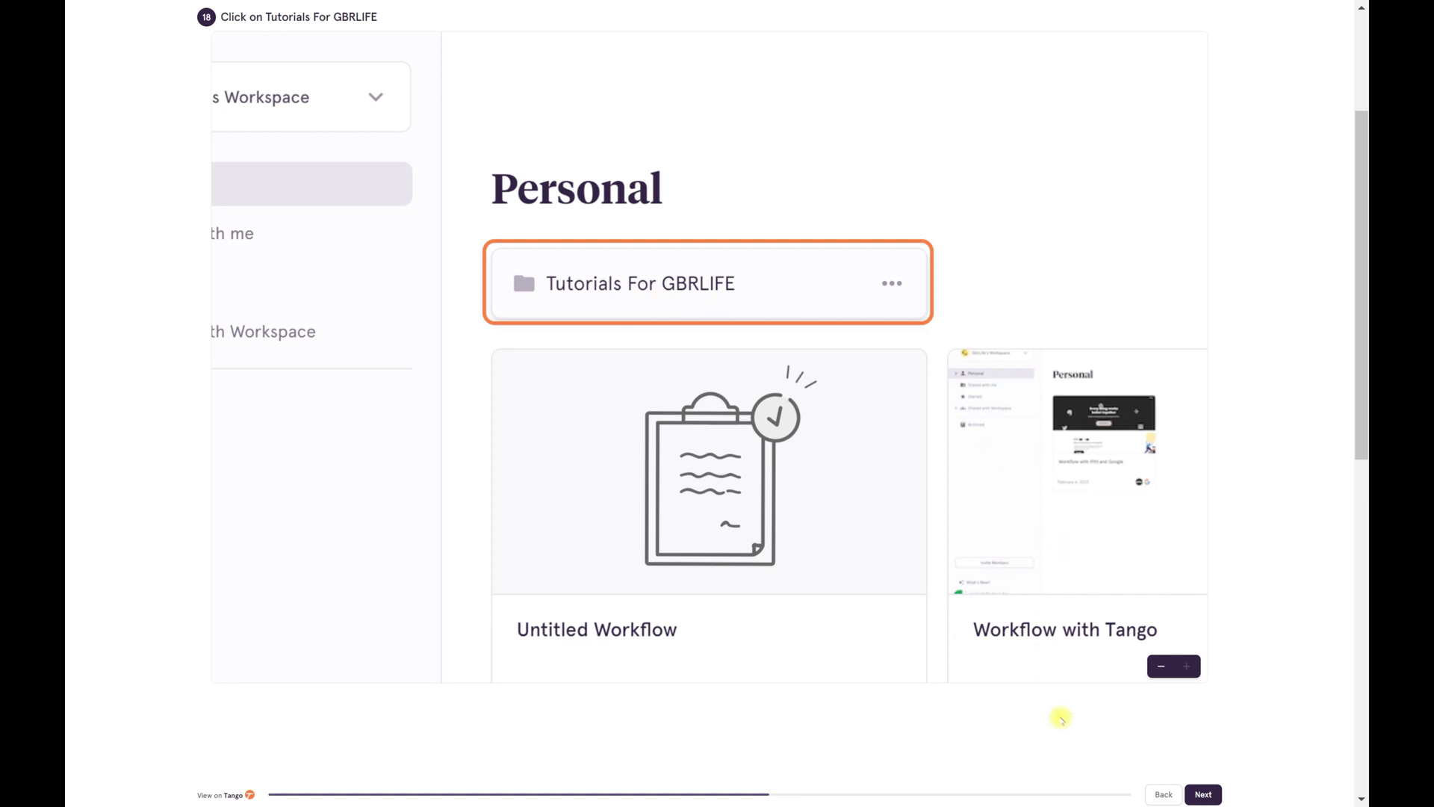
- Advance the walkthrough from step 18 to step 21, 'Click on Ifttt…', in the workflow editor
left_click(1199, 794)
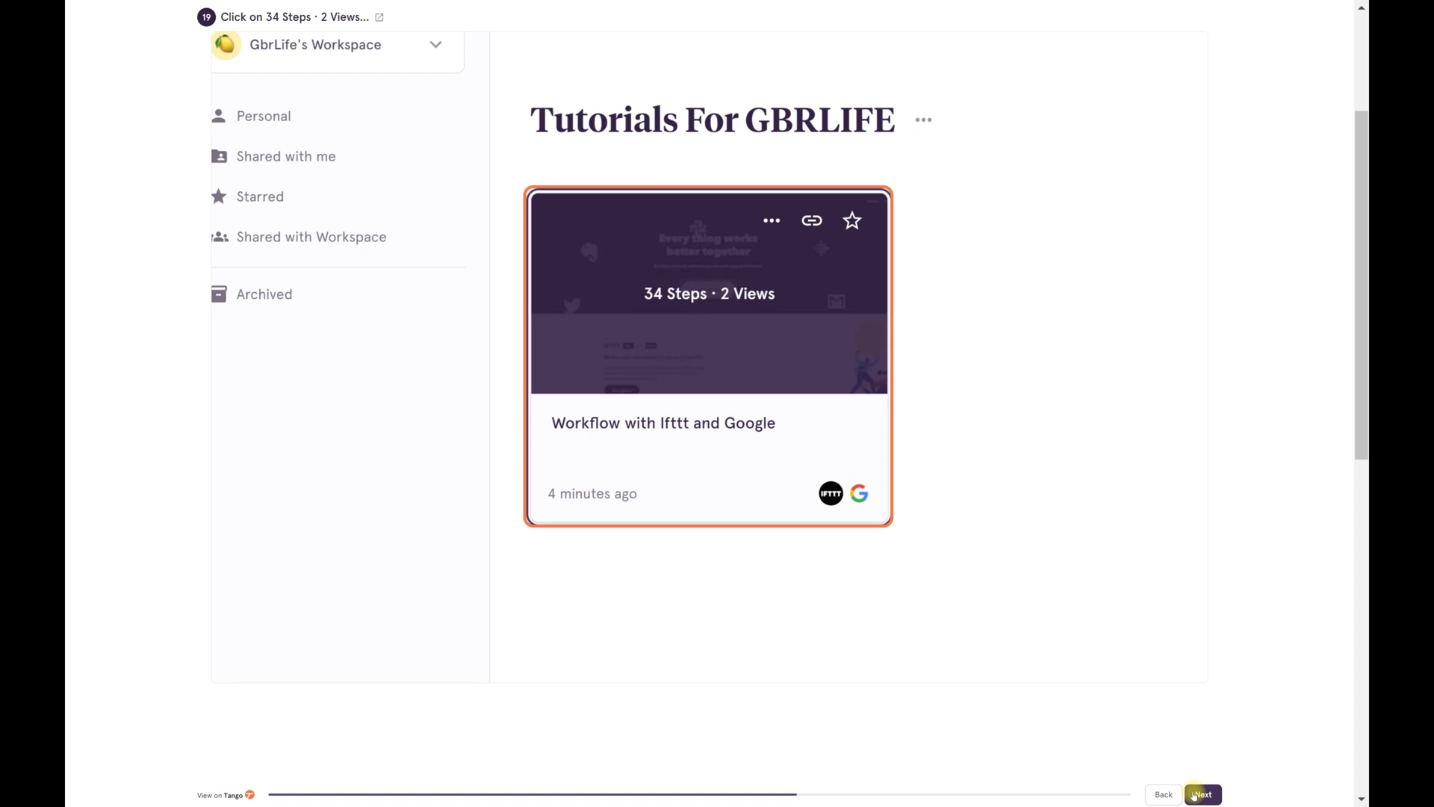
left_click(1198, 795)
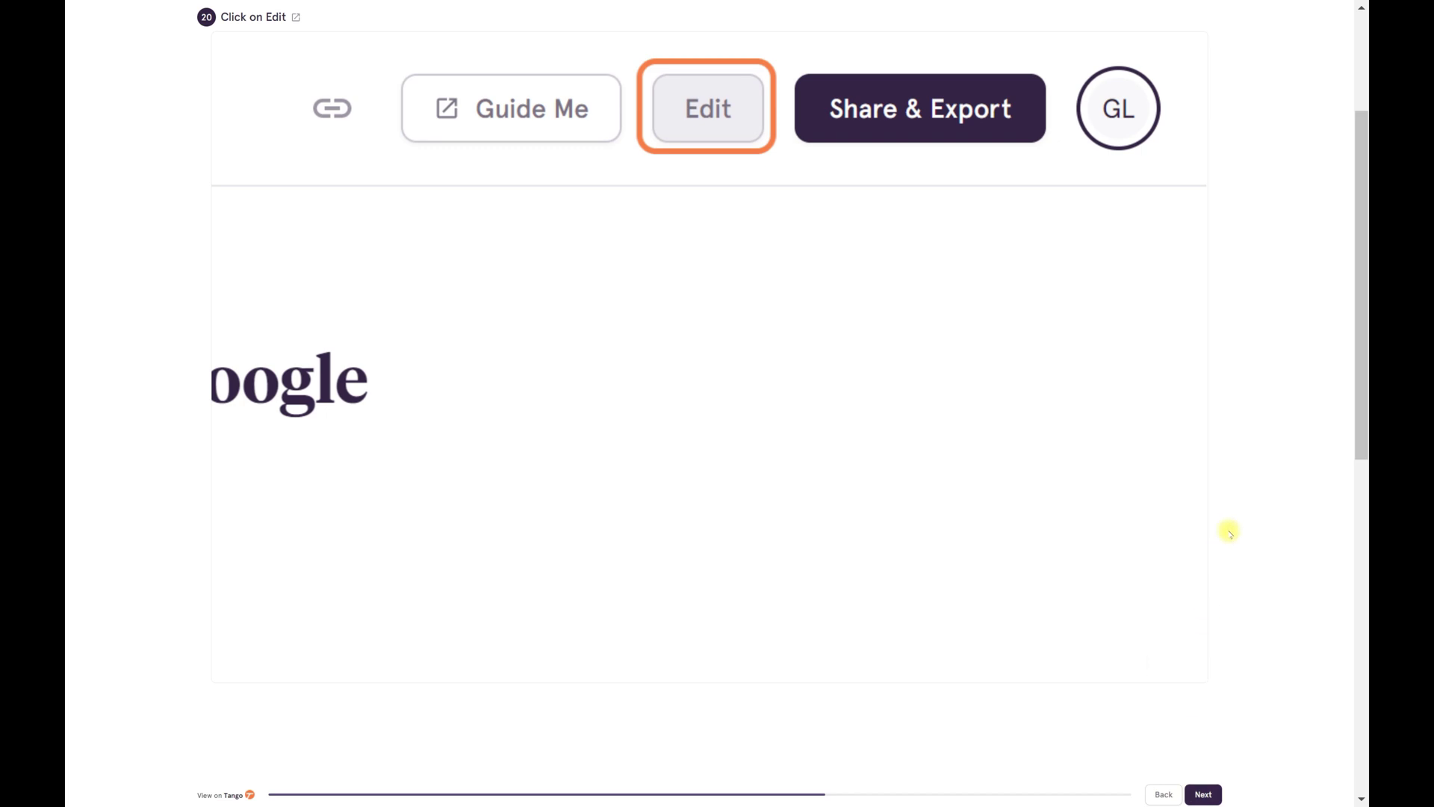
left_click(1201, 795)
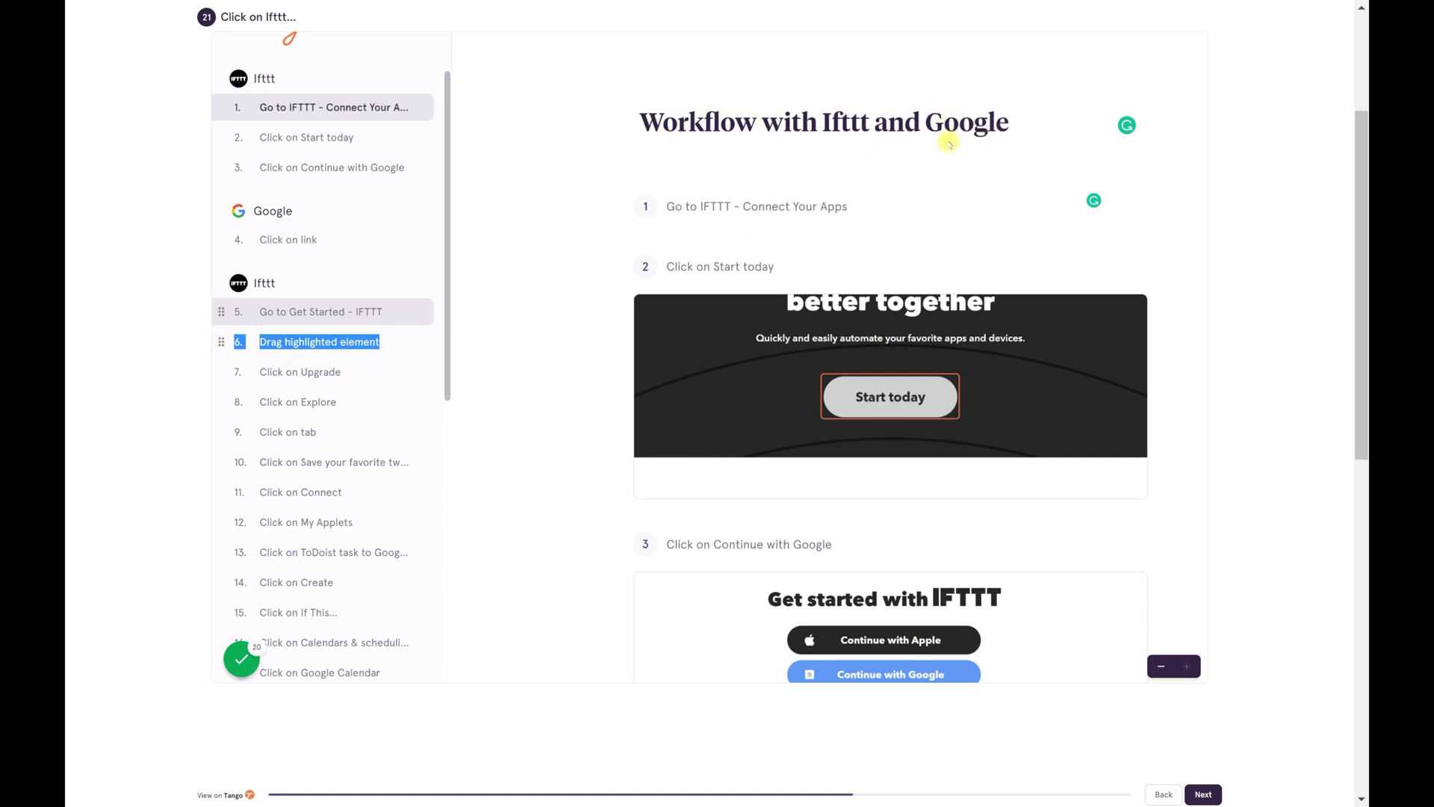
- Step through the saving, sharing and email-invite steps to step 28, 'Click on Download'
left_click(1205, 795)
left_click(1204, 795)
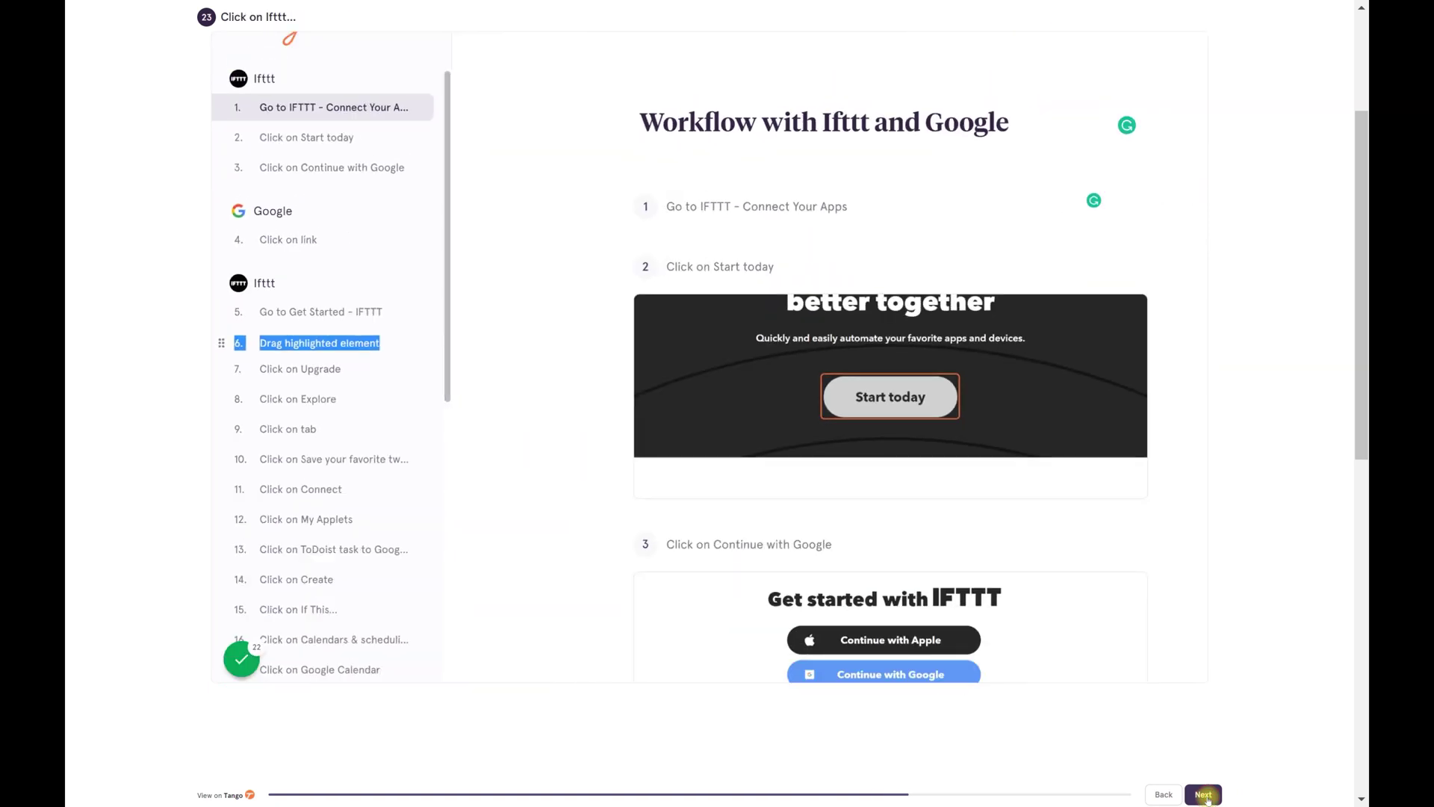
left_click(1205, 795)
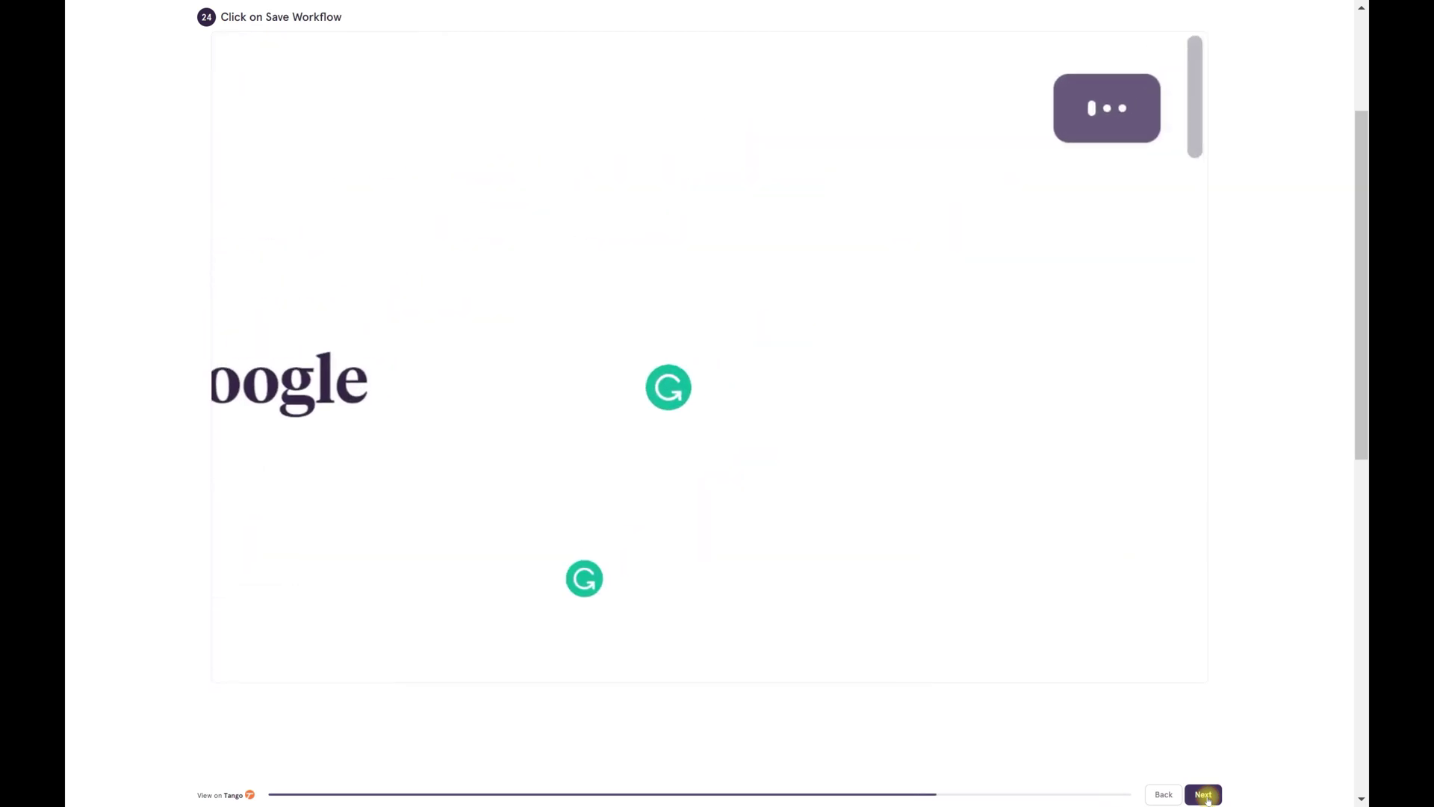
left_click(1205, 796)
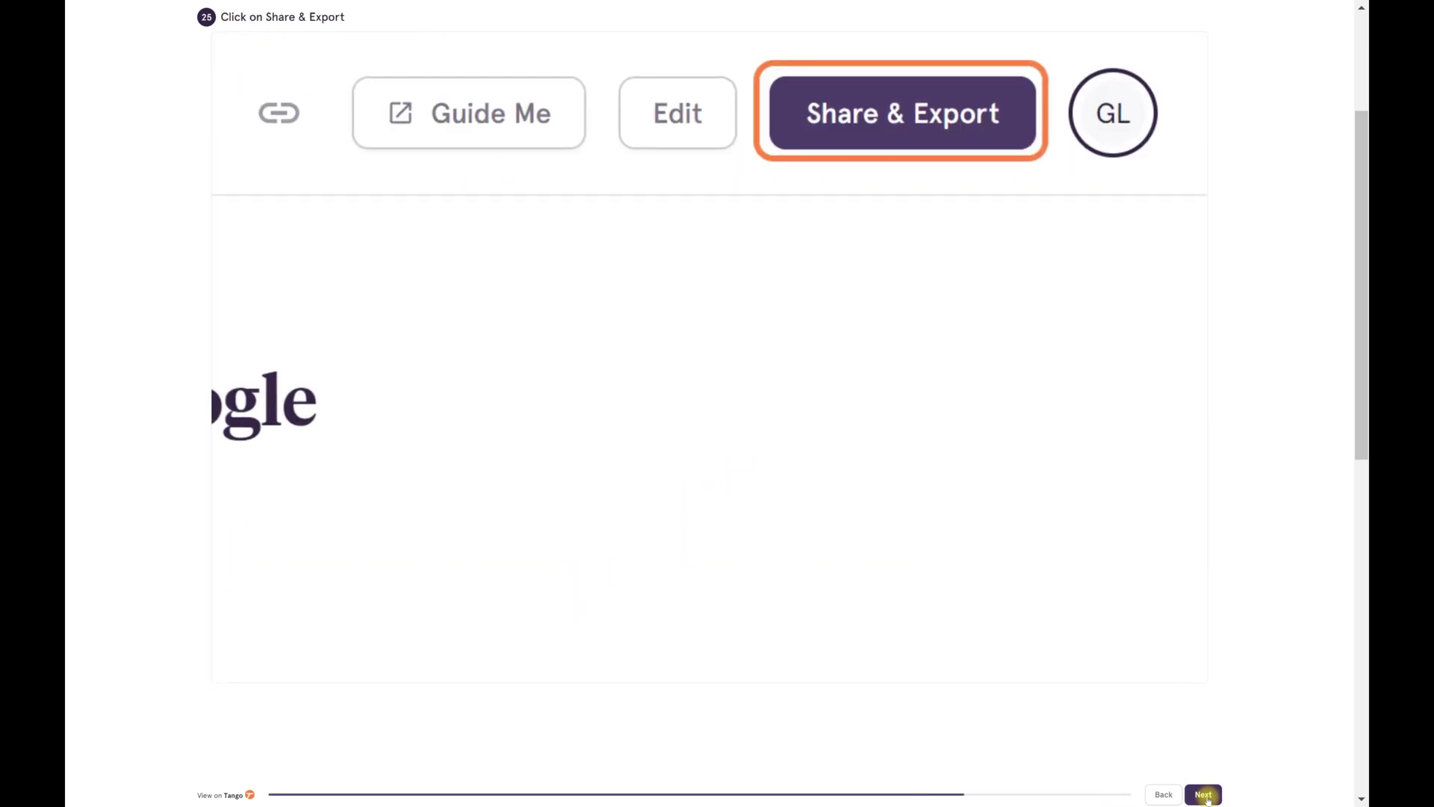
left_click(1205, 796)
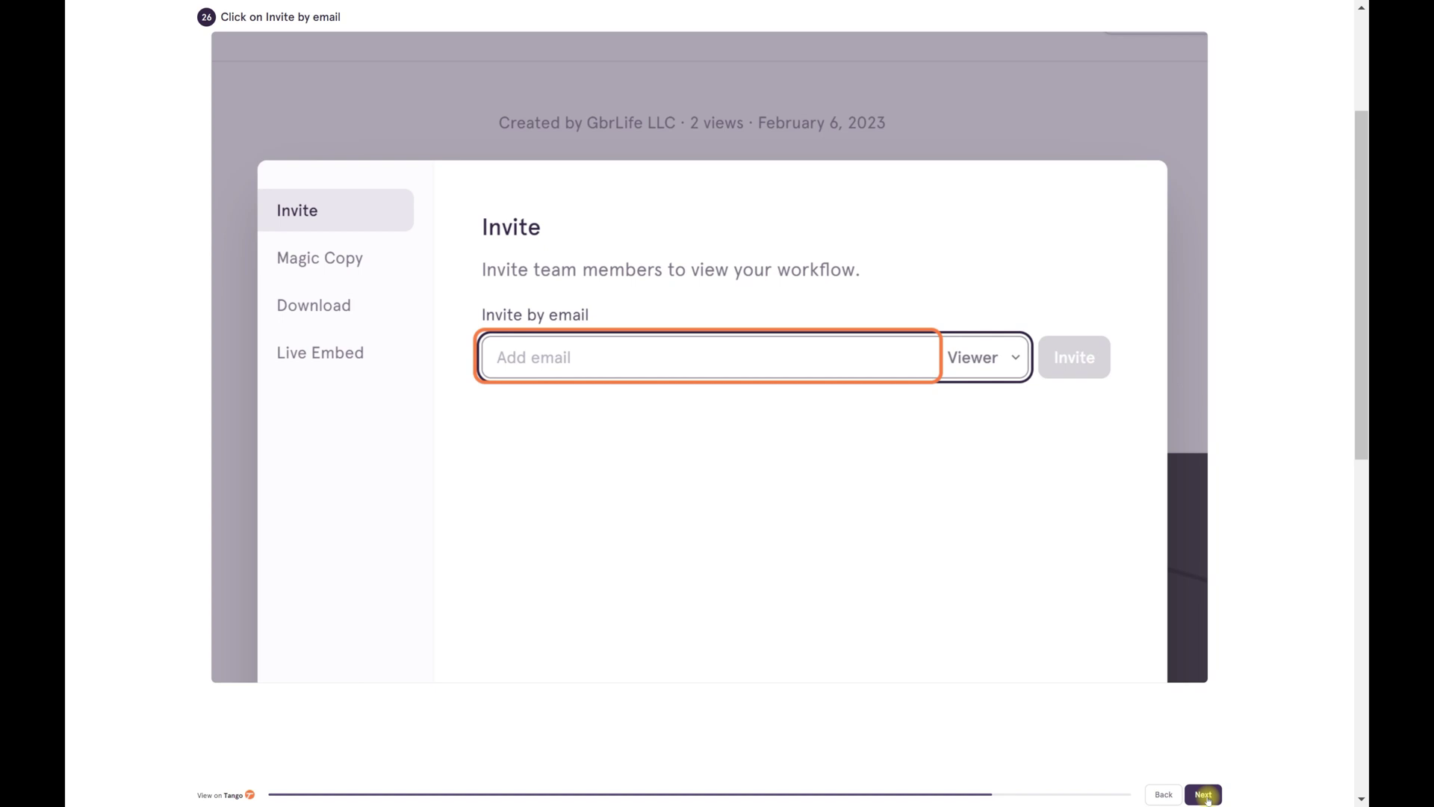
left_click(1205, 795)
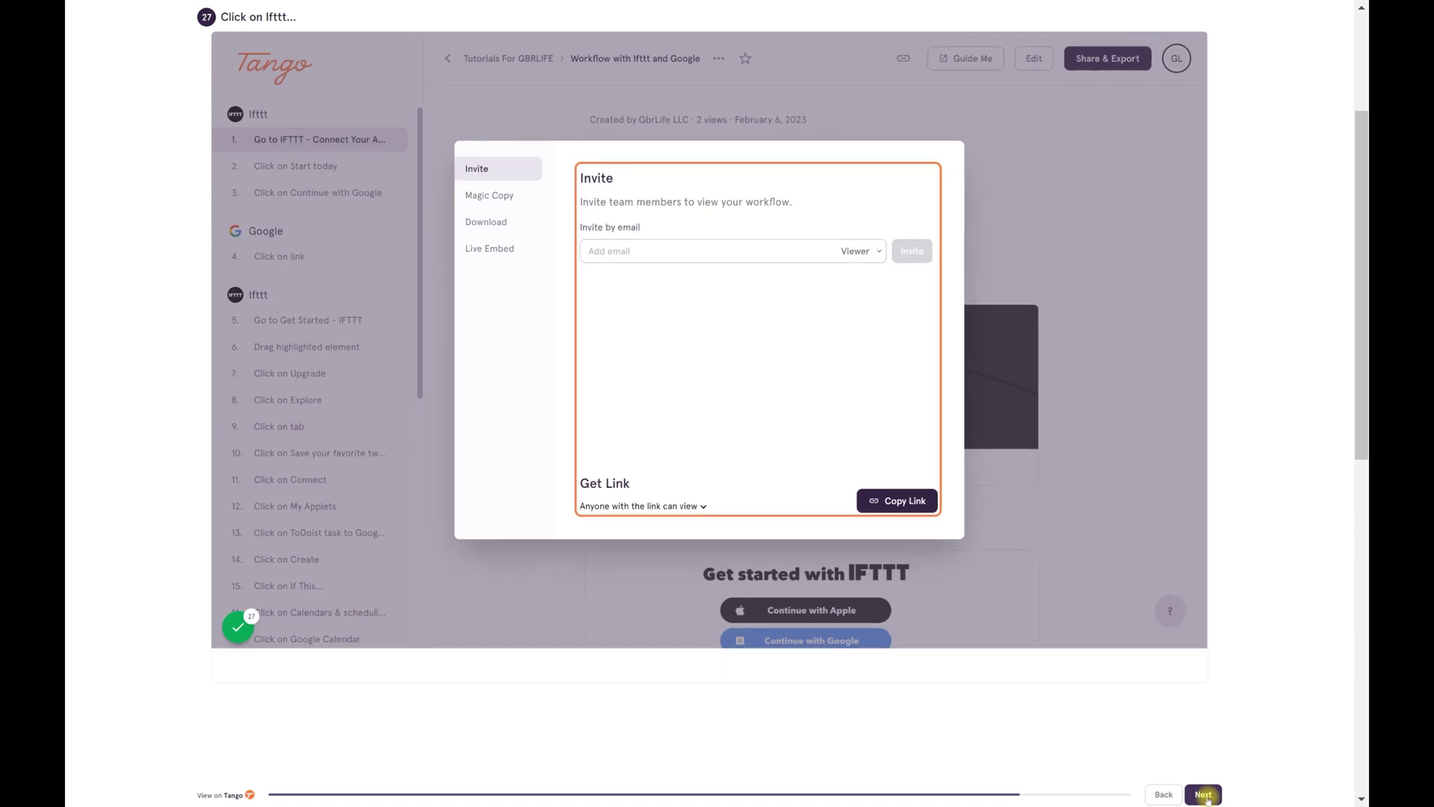
left_click(1205, 796)
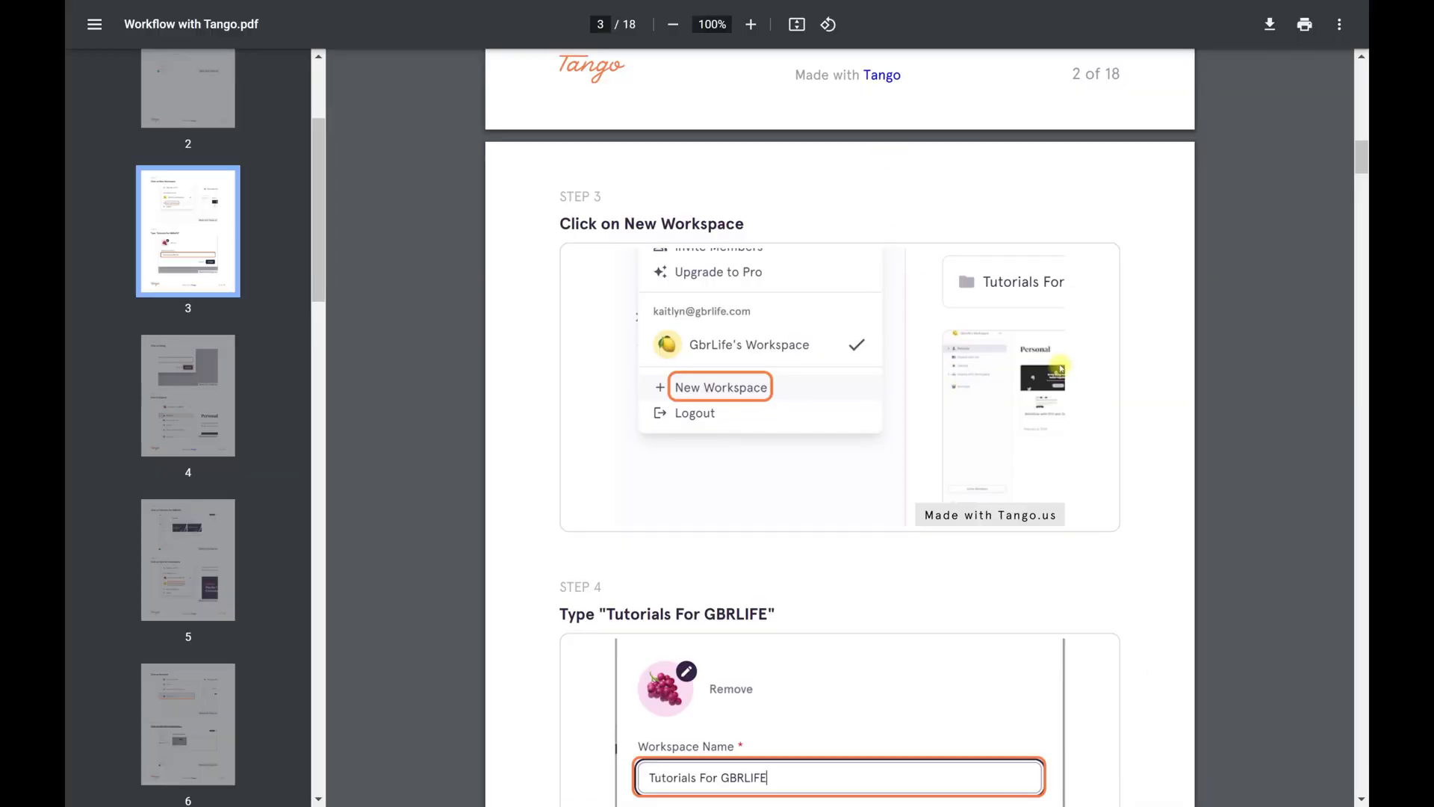
- Scroll Workflow with Tango.pdf back from page 3 to the top of page 1
scroll(1061, 366, "up", 15)
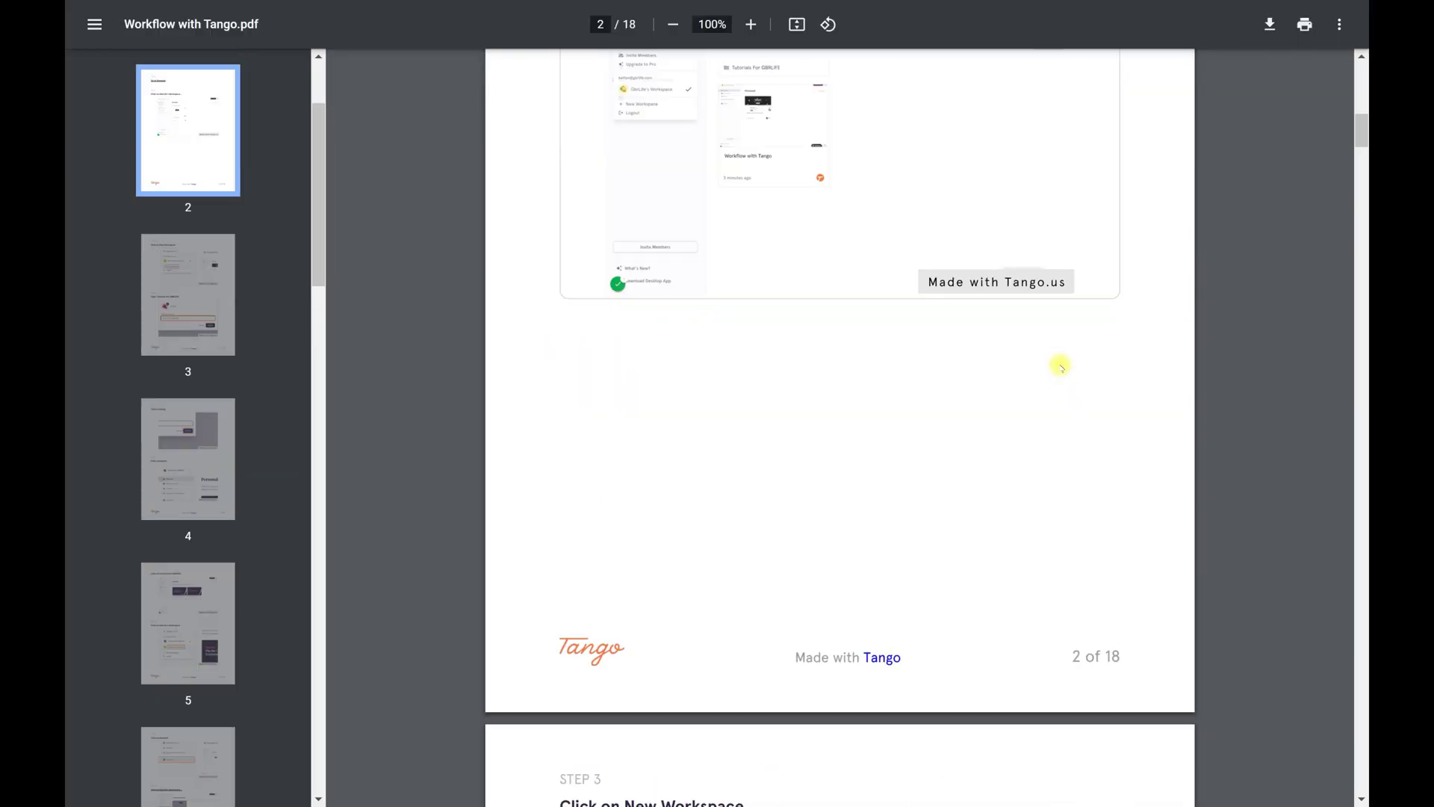
scroll(1061, 366, "up", 1)
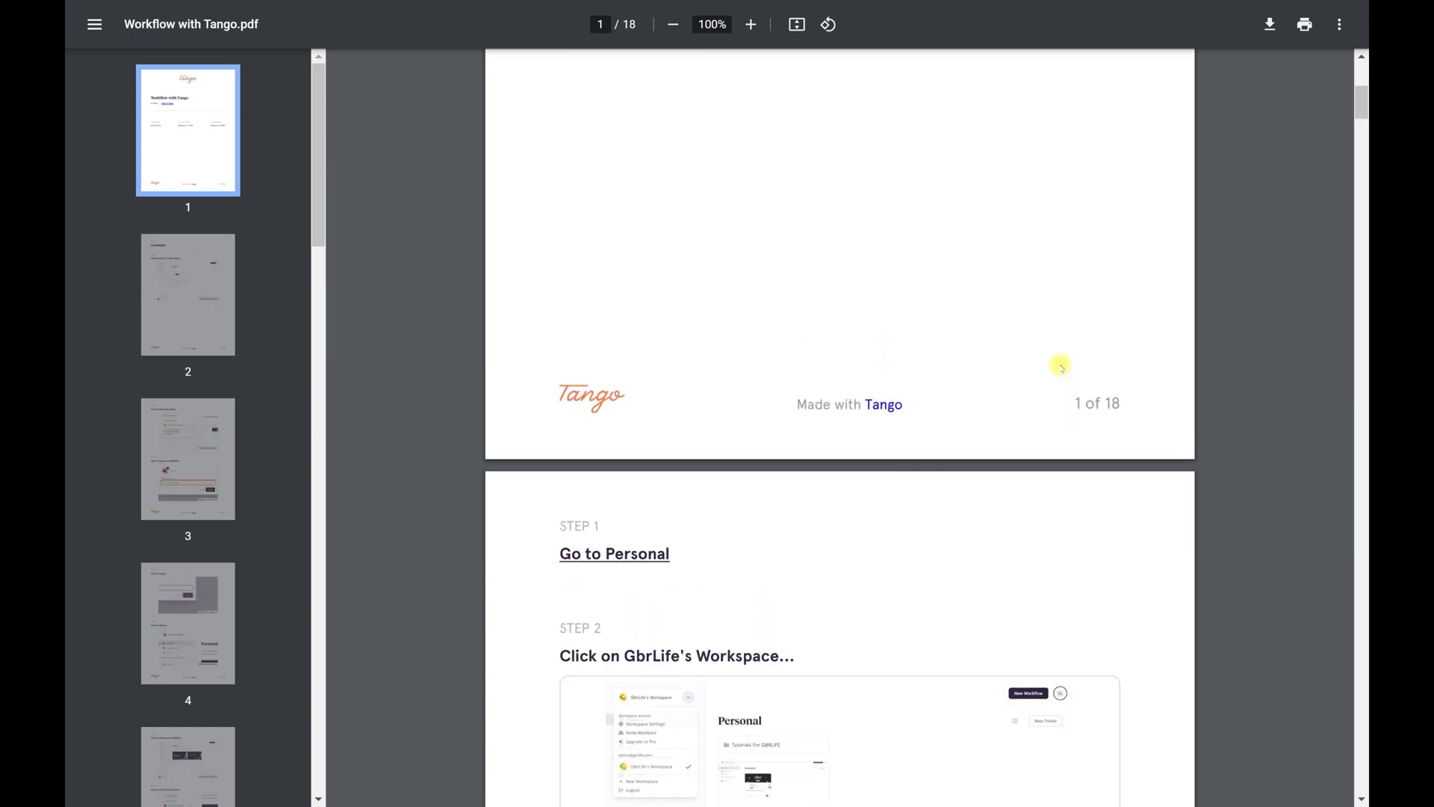
scroll(1060, 375, "up", 6)
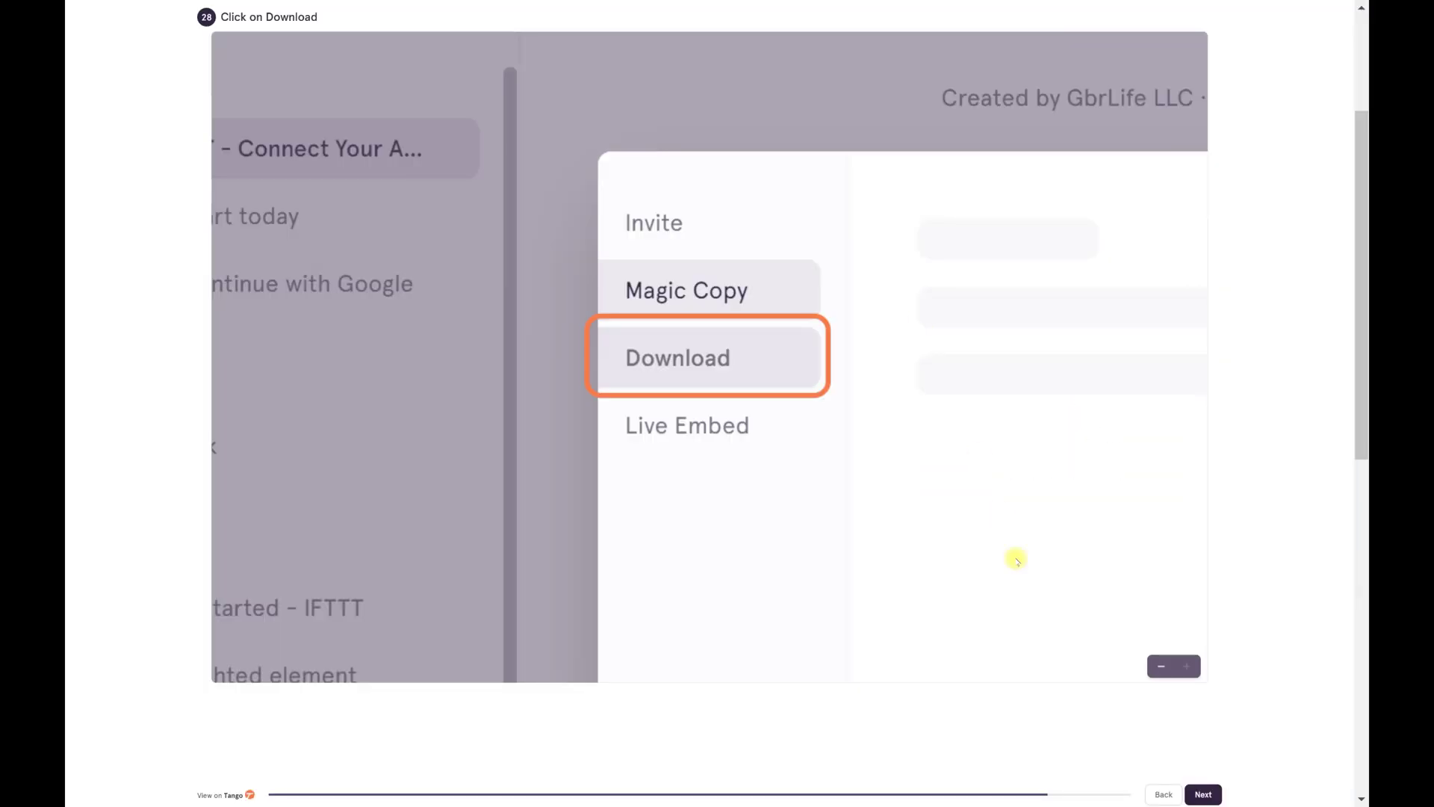
- Advance past the live-embedding step to the final step 31 of the walkthrough
left_click(1197, 796)
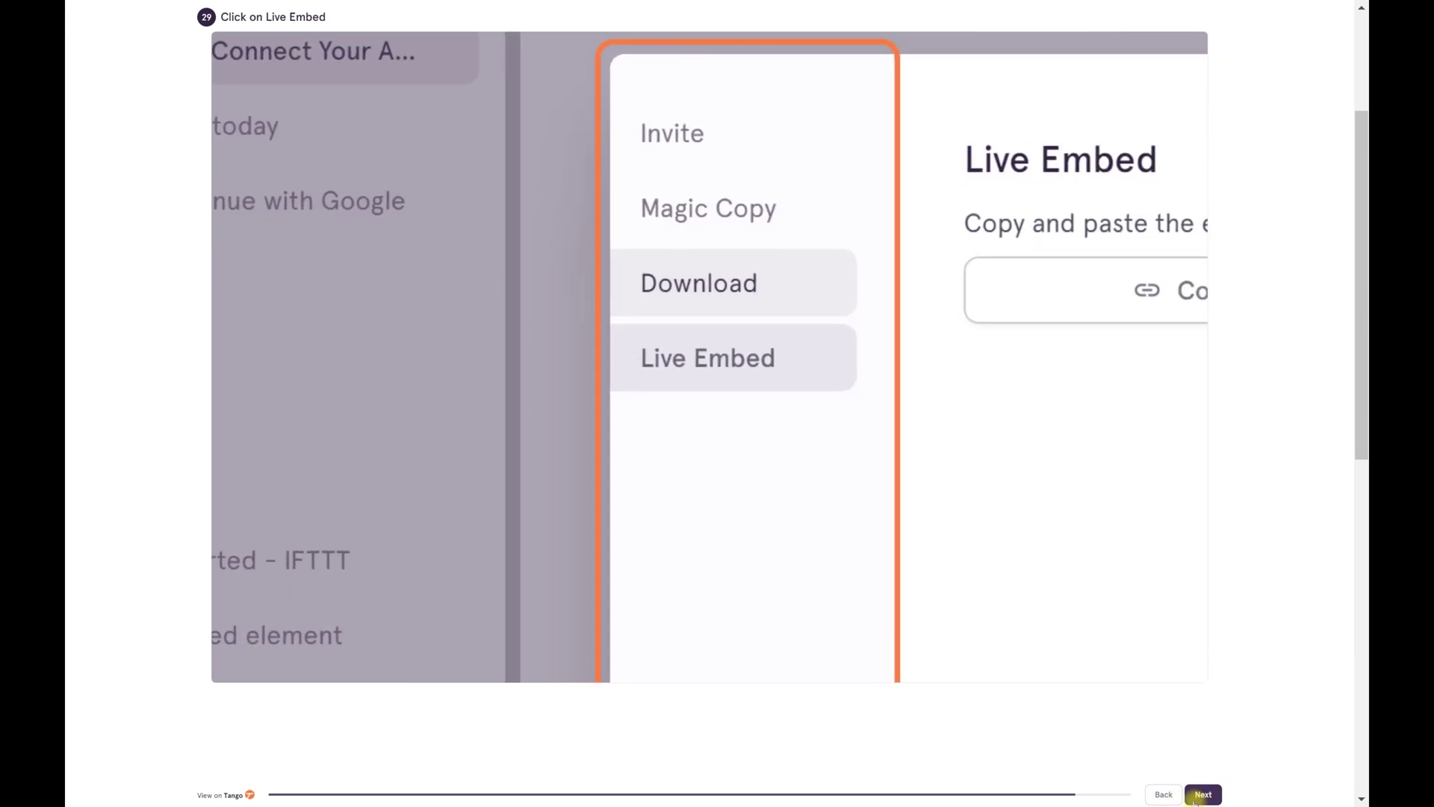
left_click(1197, 797)
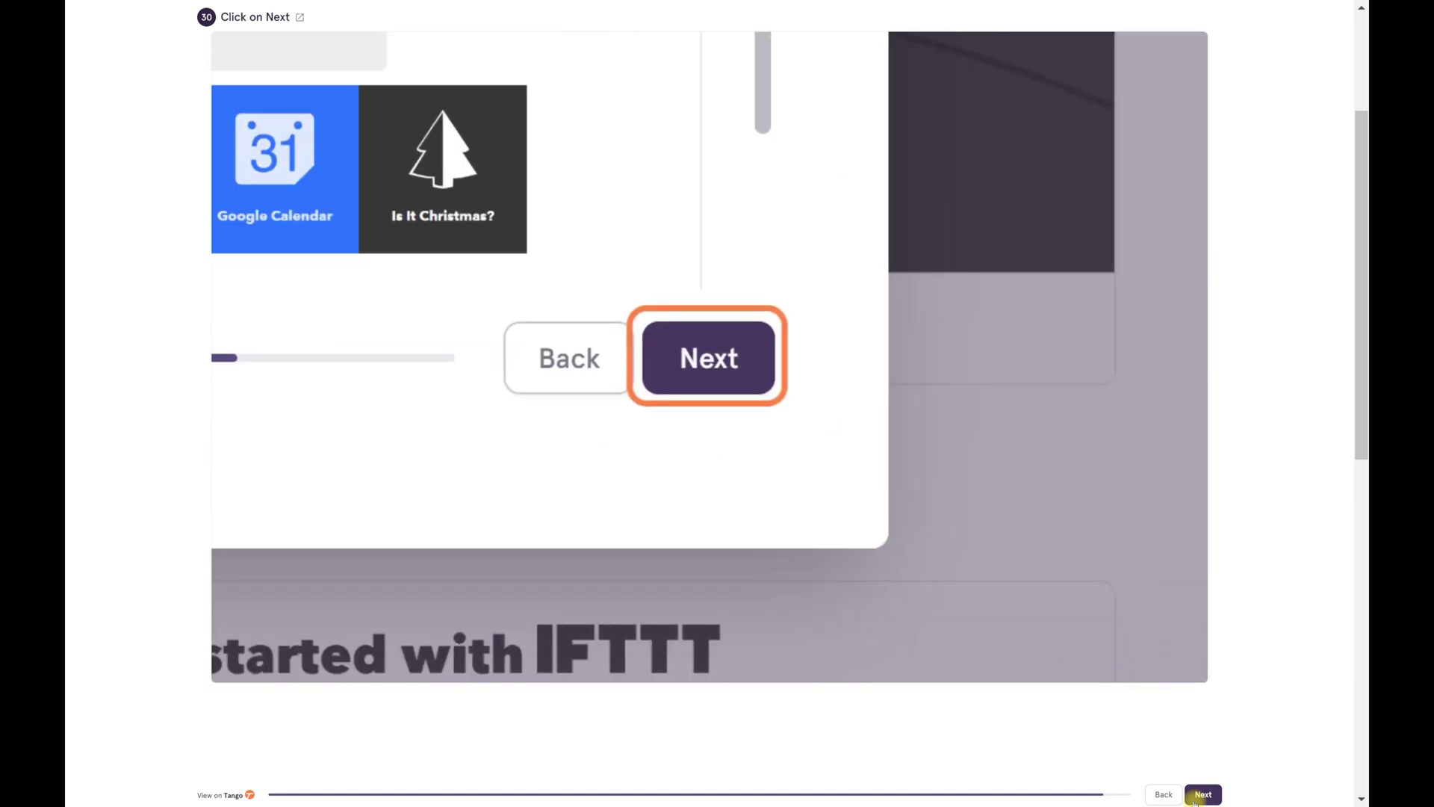
left_click(1197, 796)
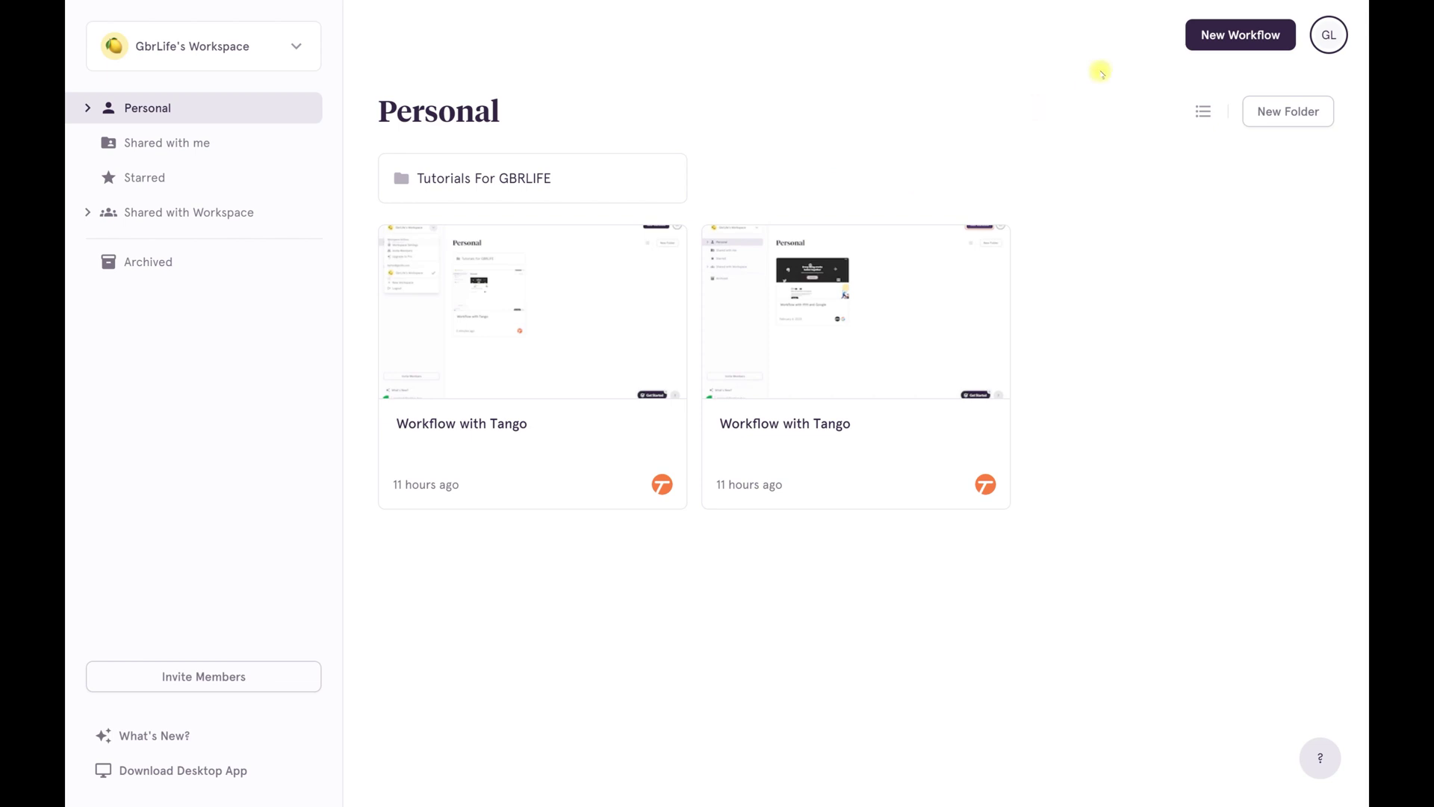
- Open the New Workflow tab chooser, then cancel it instead of choosing Start Capture
left_click(1217, 38)
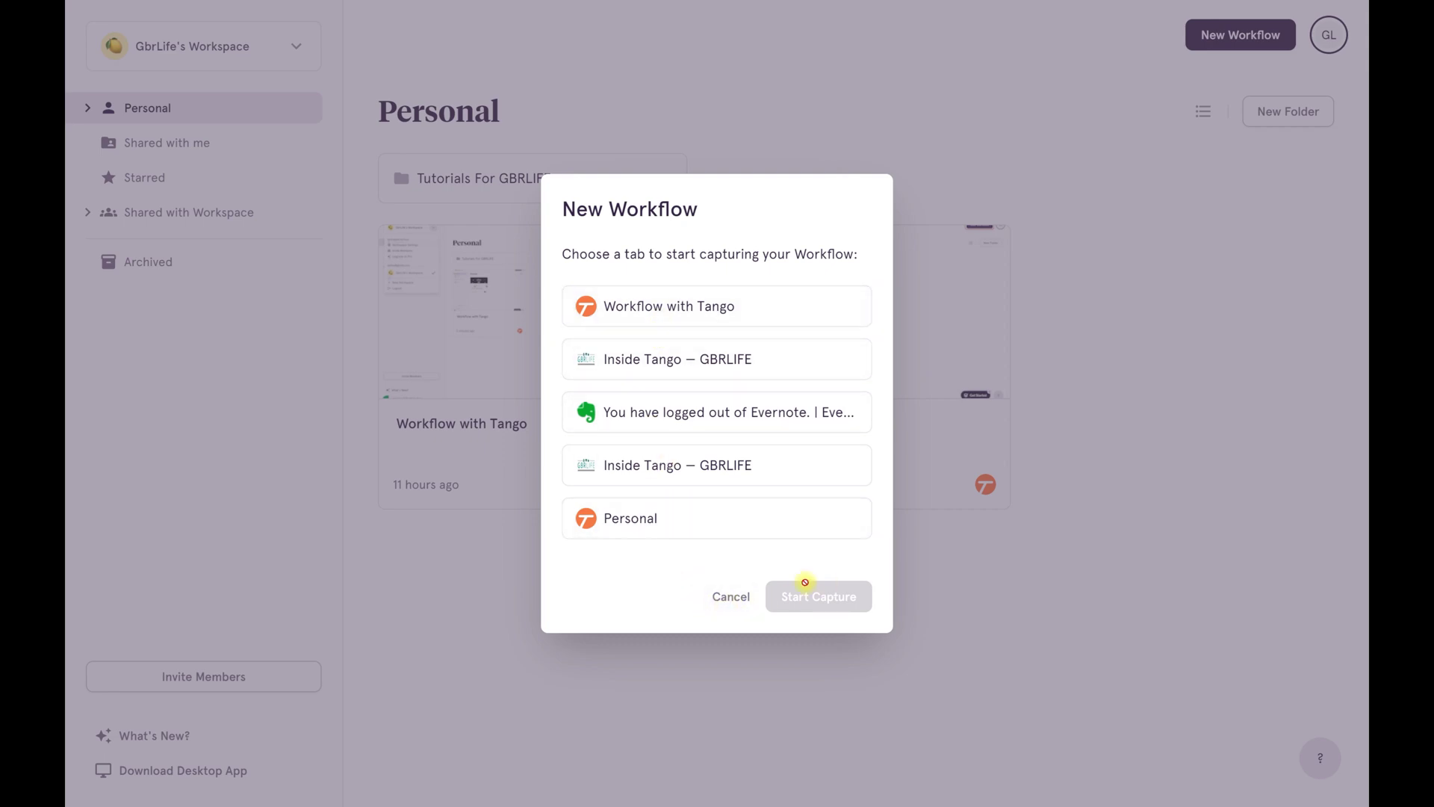
left_click(718, 597)
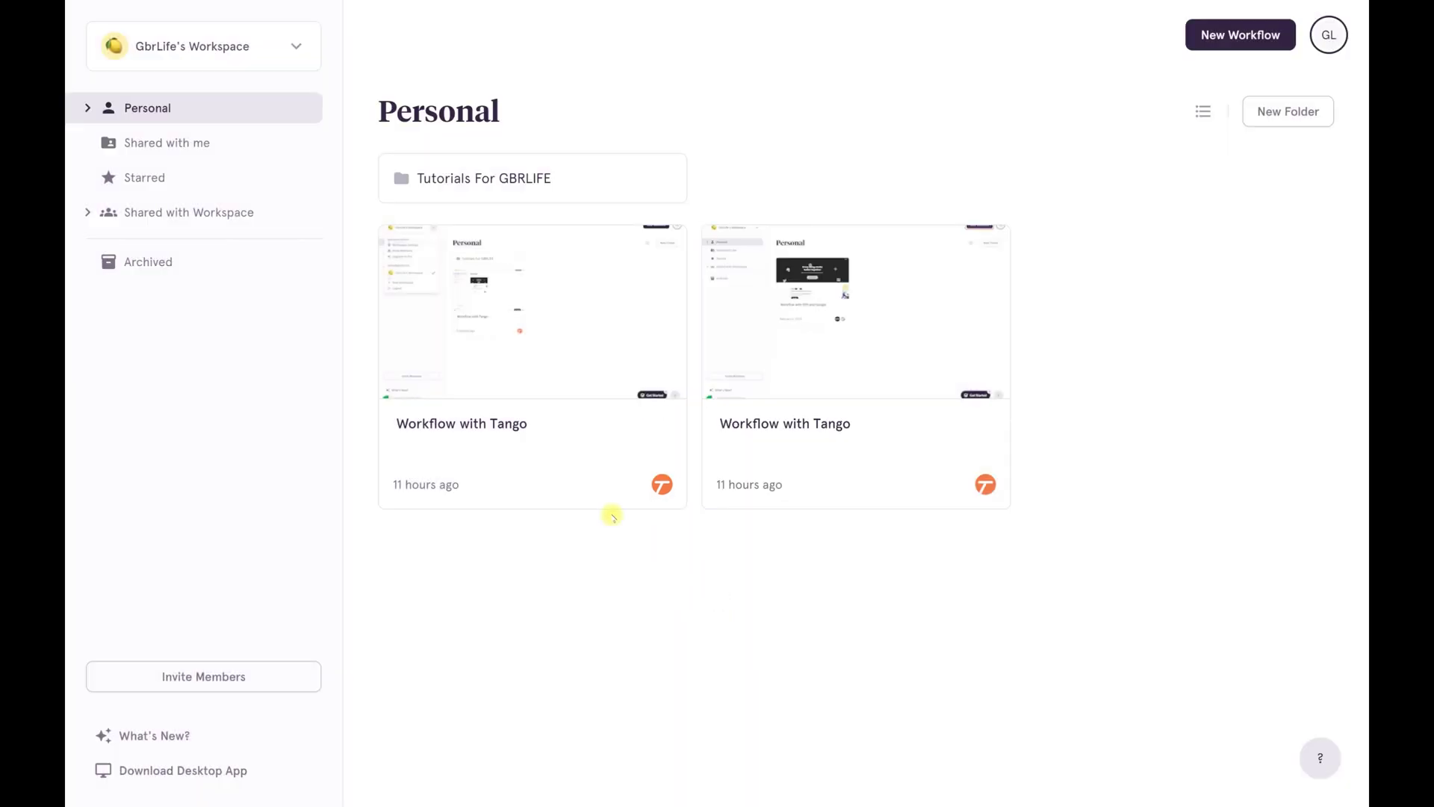
left_click(179, 275)
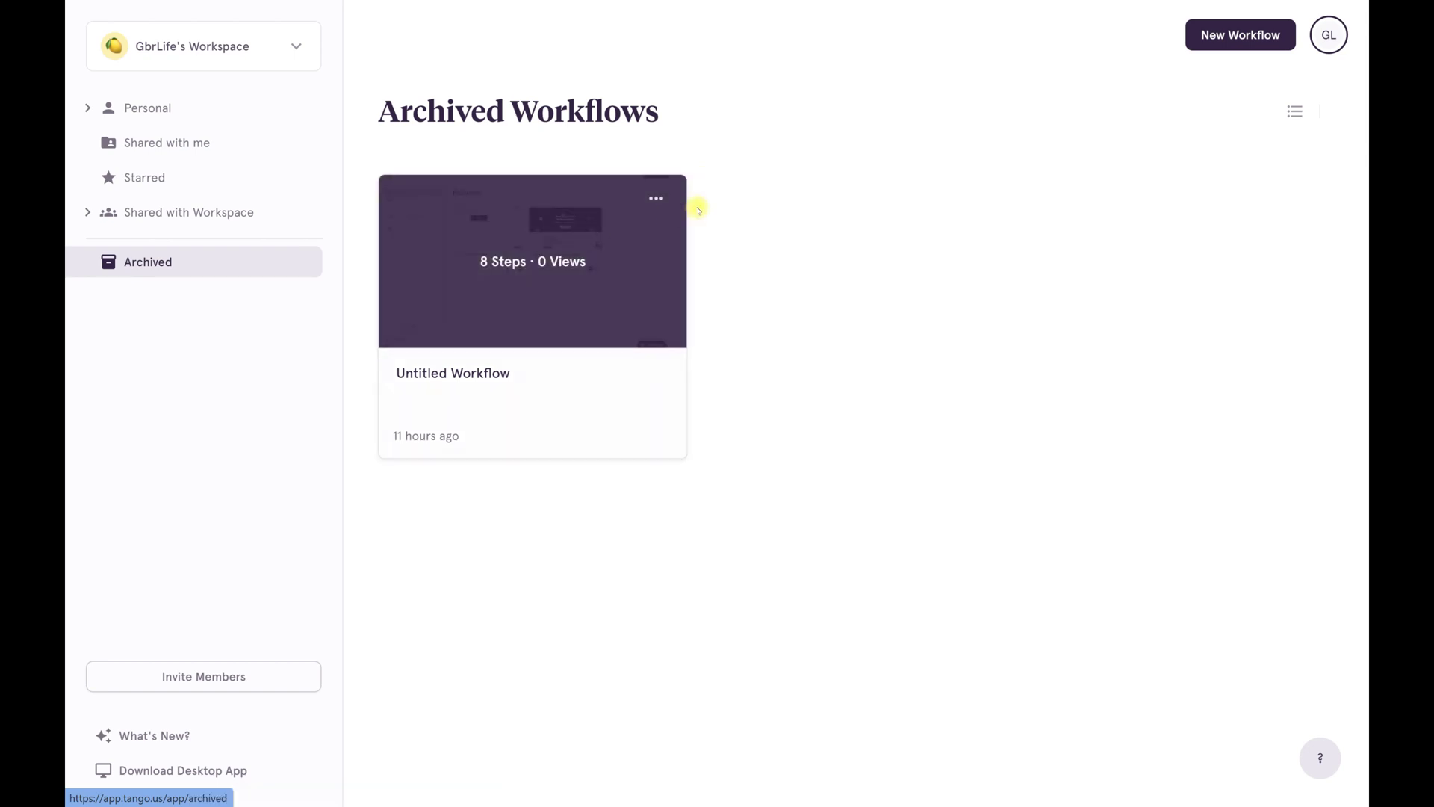
left_click(656, 200)
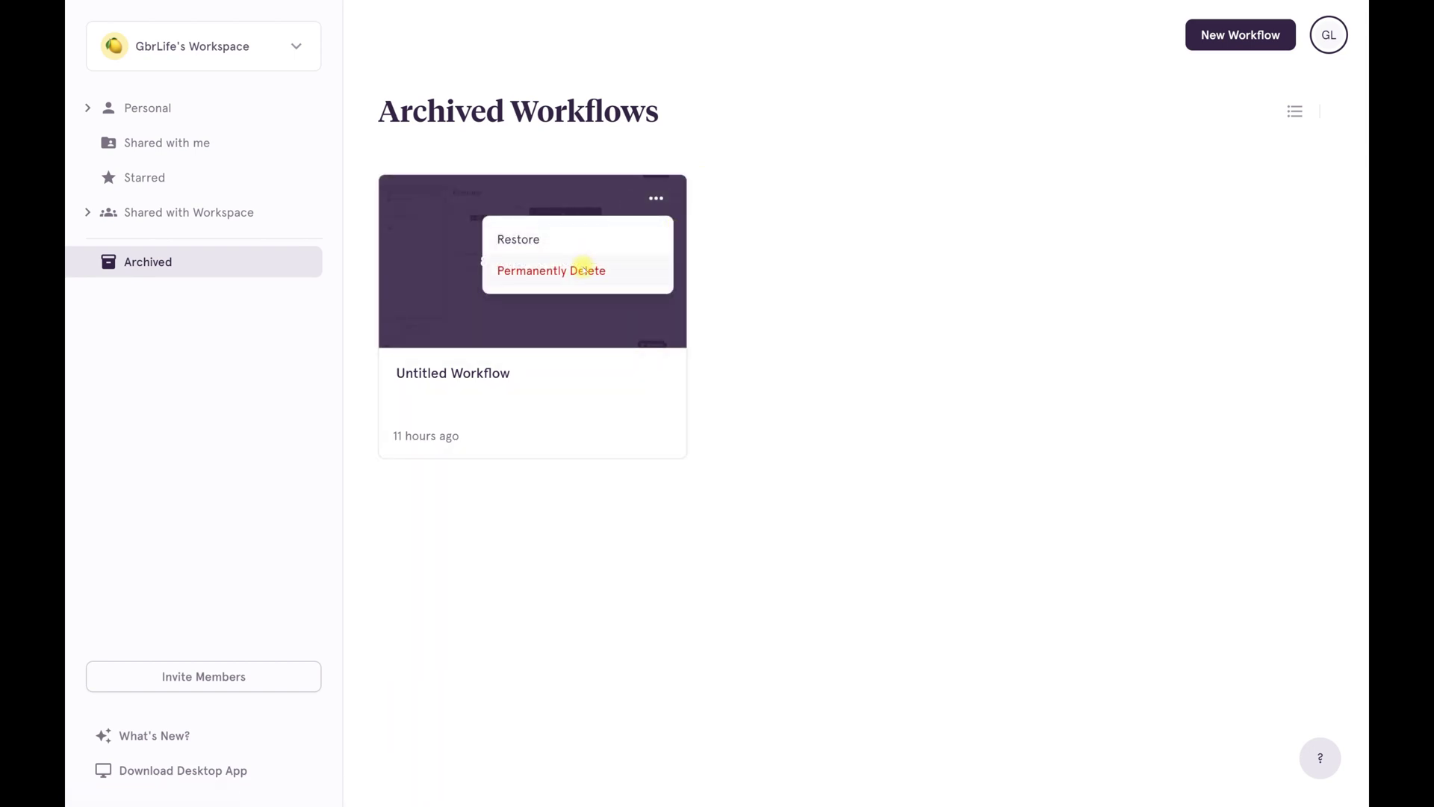
left_click(714, 62)
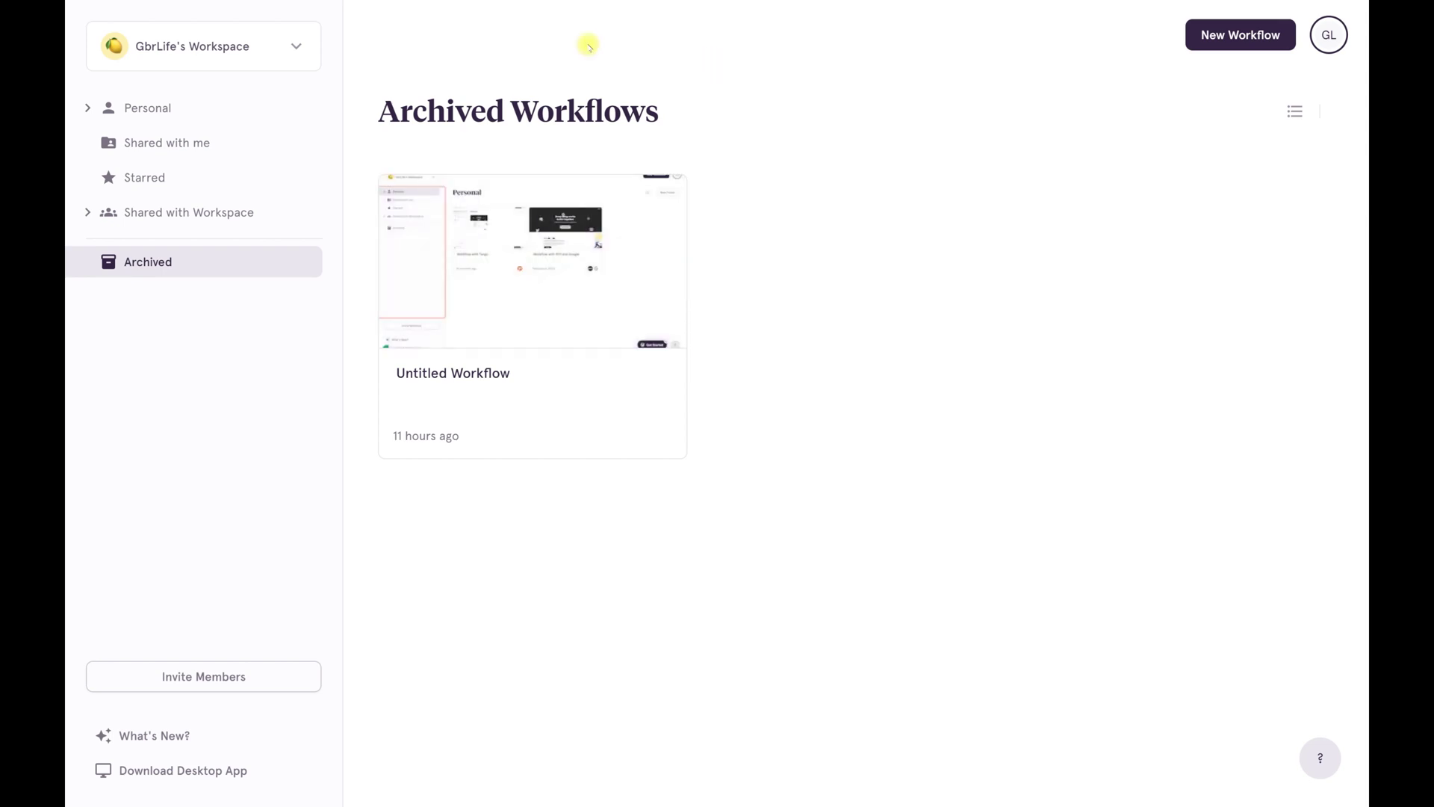
left_click(162, 108)
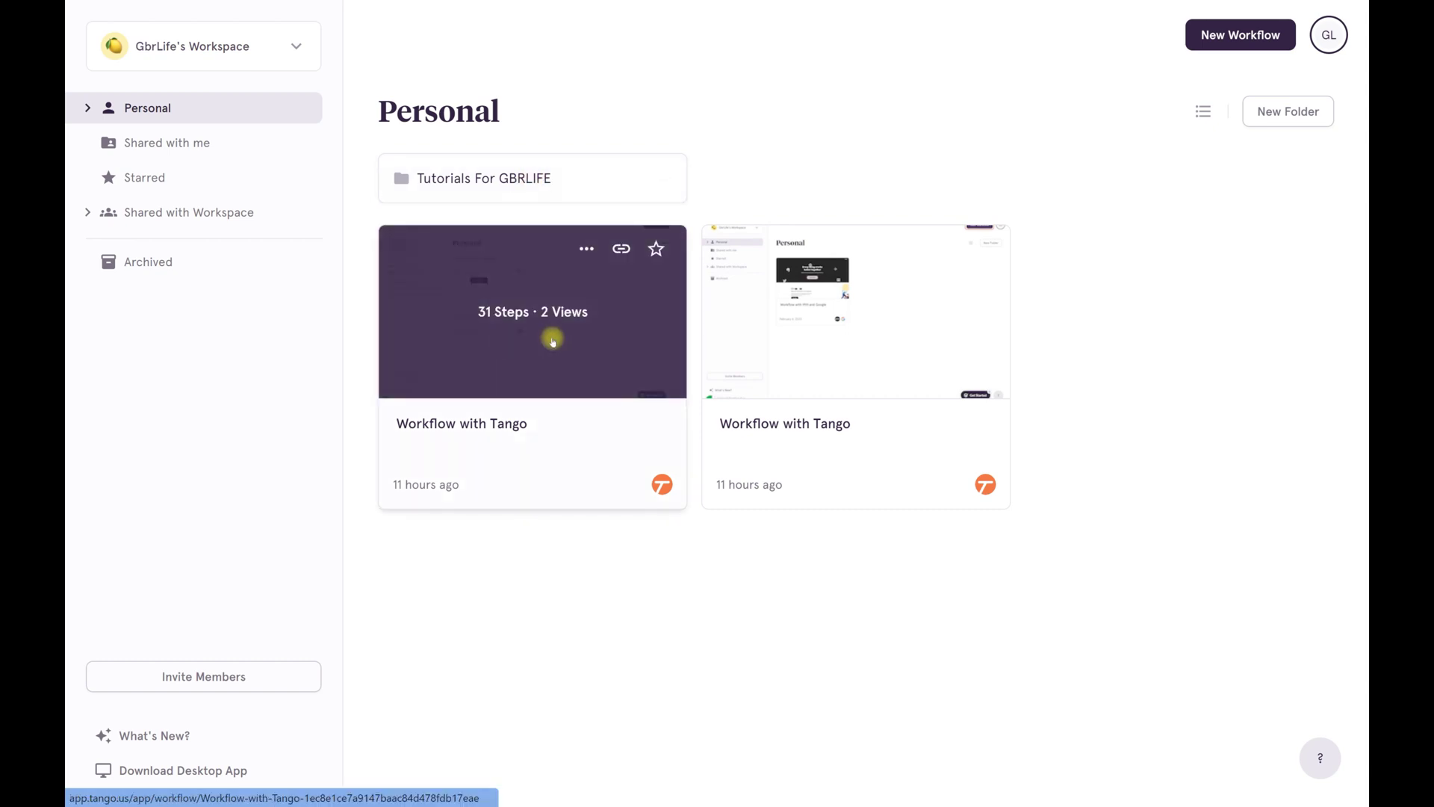
mouse_move(679, 291)
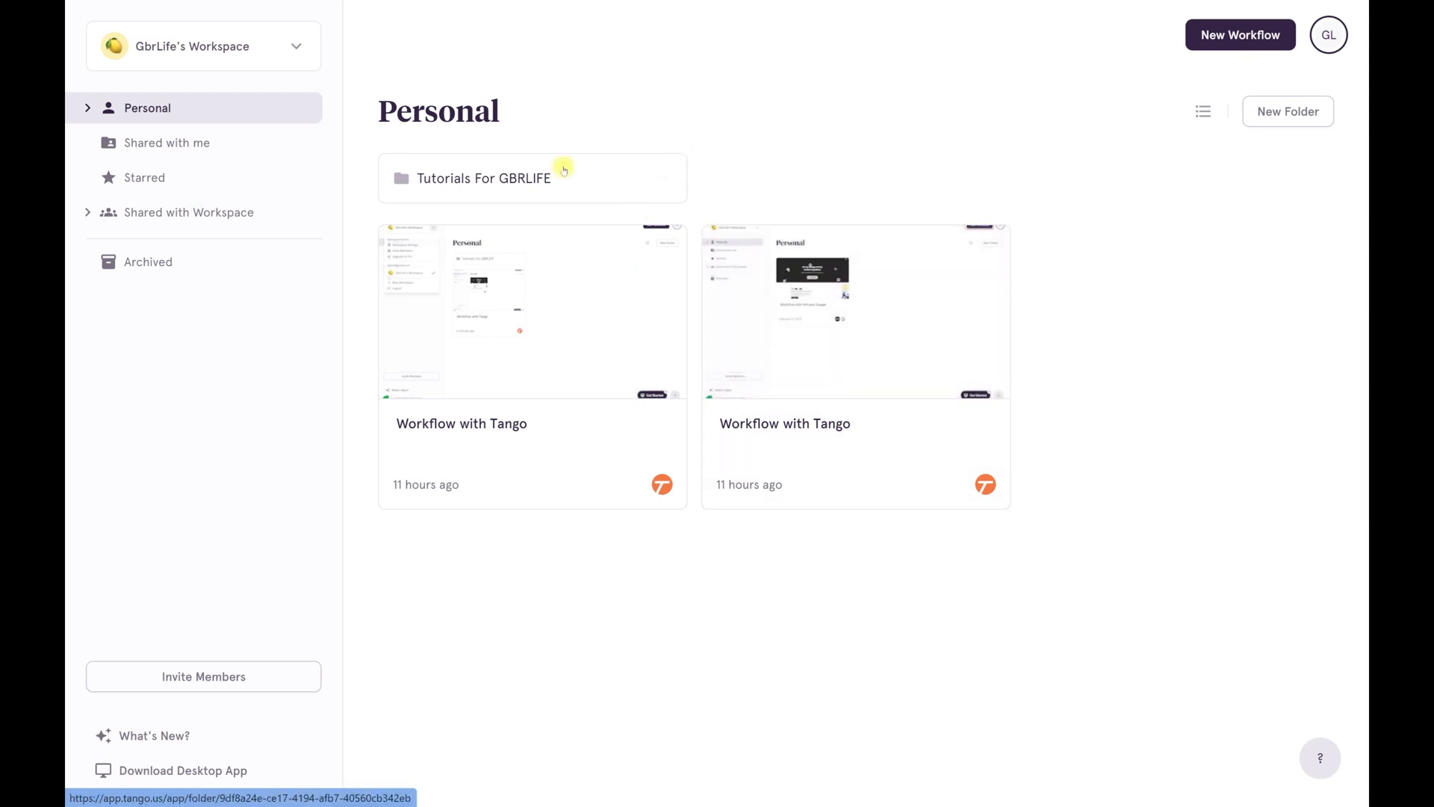
left_click(479, 183)
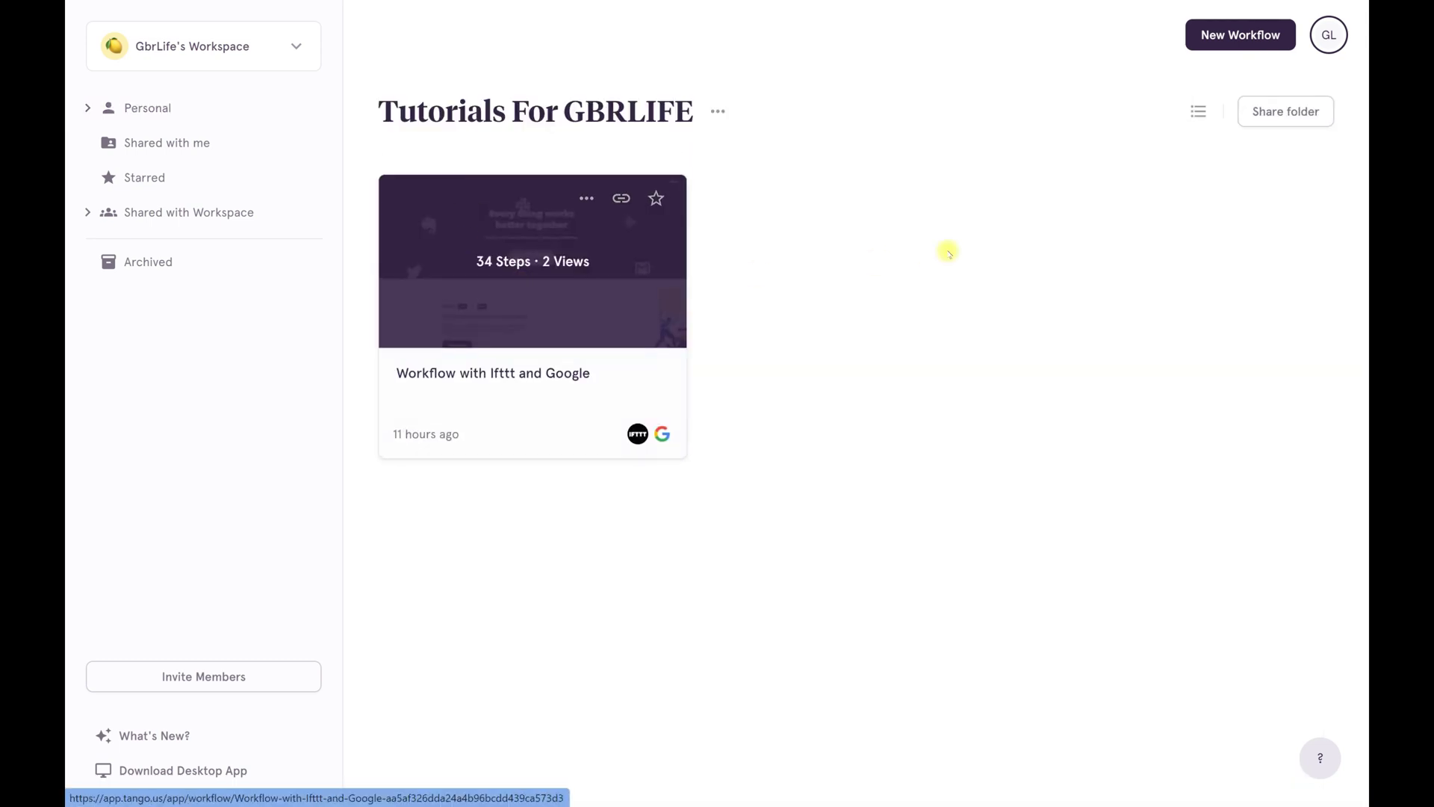
key("alt+Left")
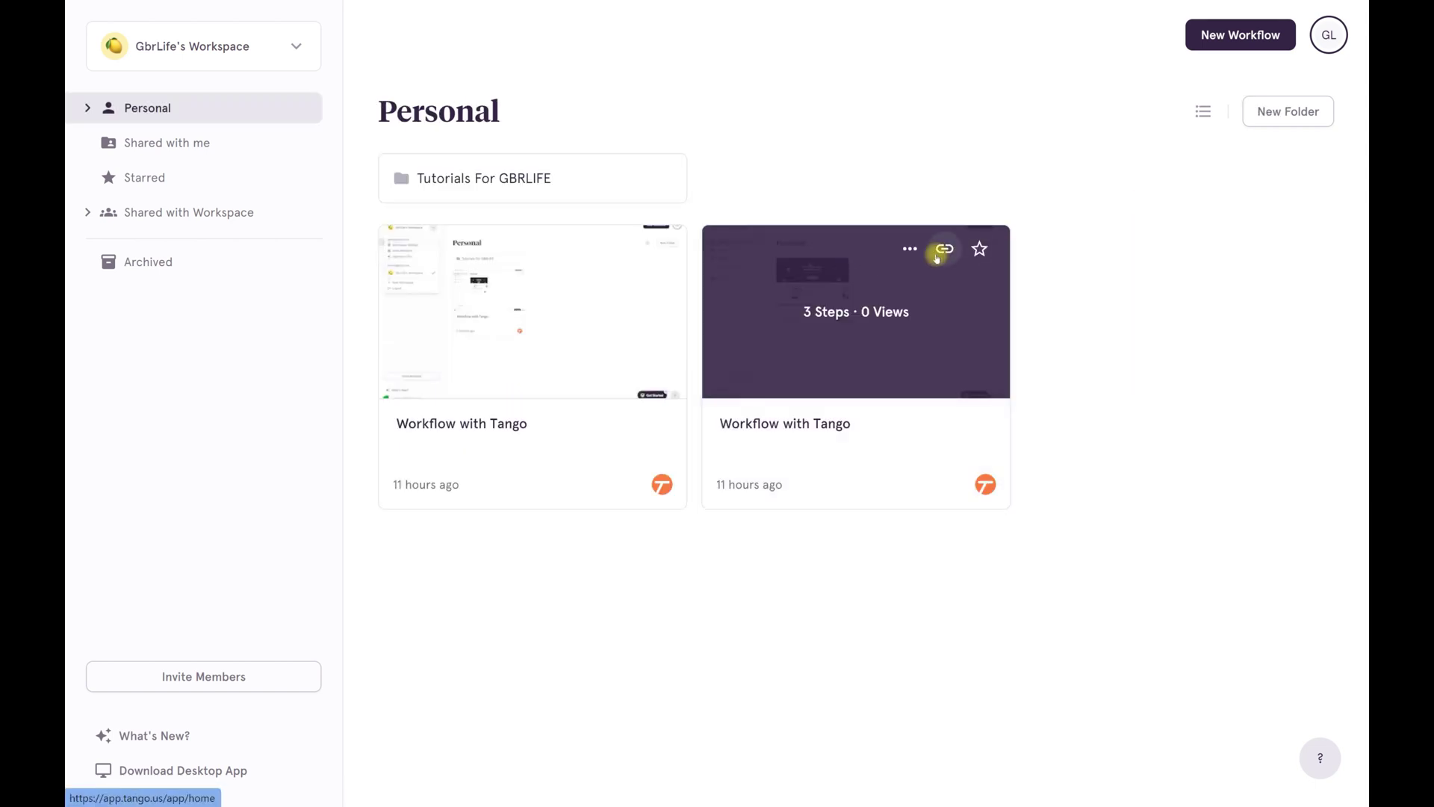
- View the Magic Copy option under Share & Export for the second Workflow with Tango
left_click(910, 249)
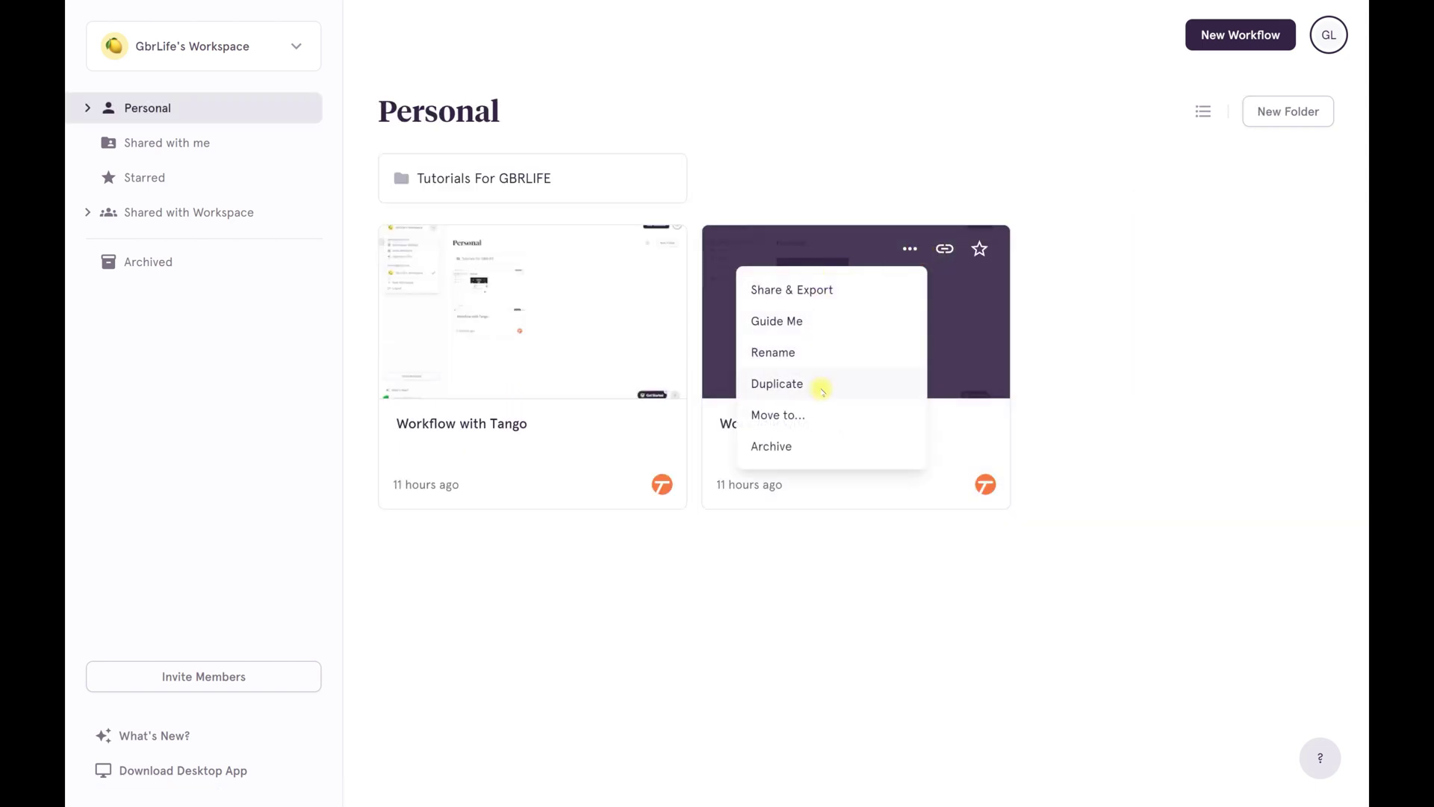
left_click(852, 290)
left_click(446, 216)
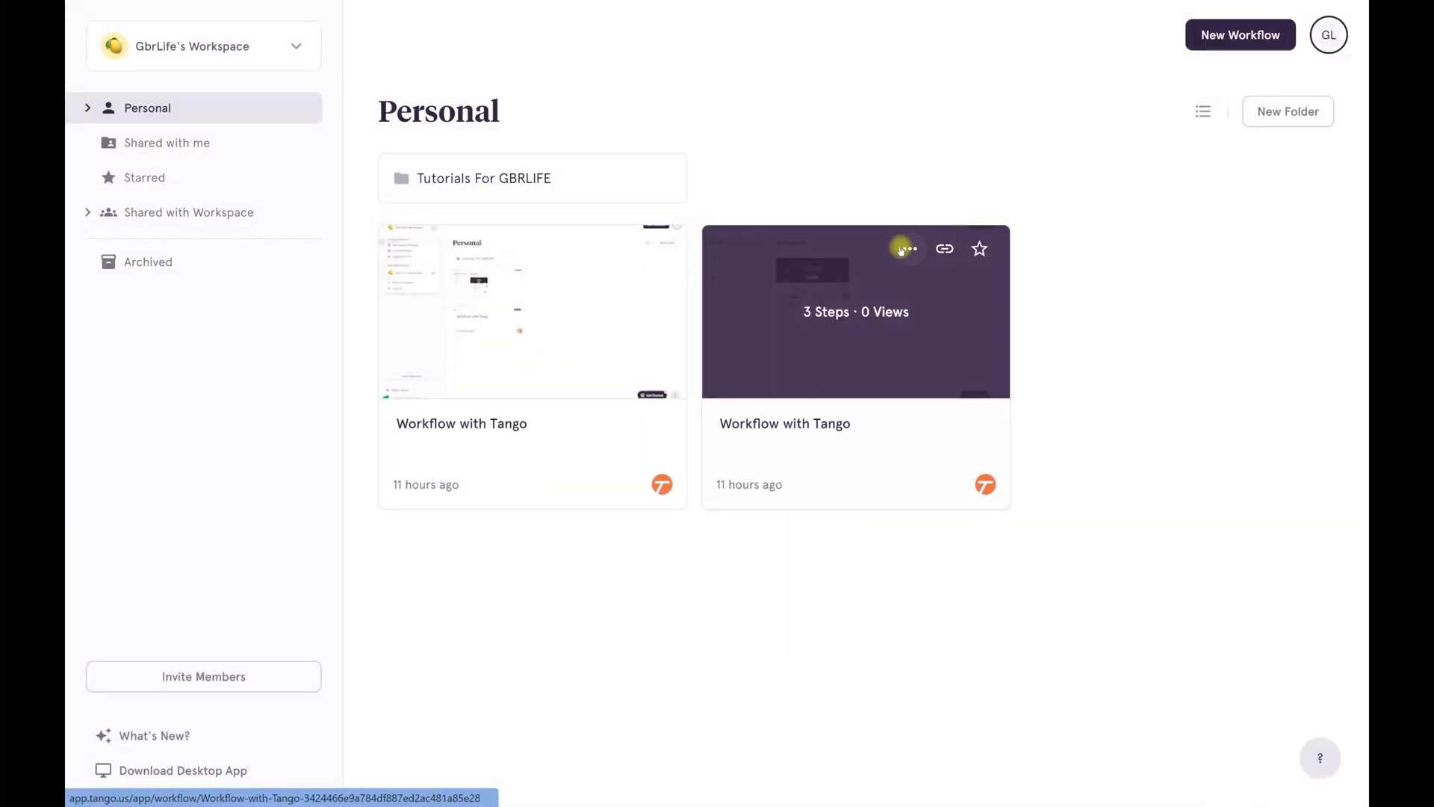
- Dismiss the options menu and open the second Workflow with Tango guide
left_click(906, 248)
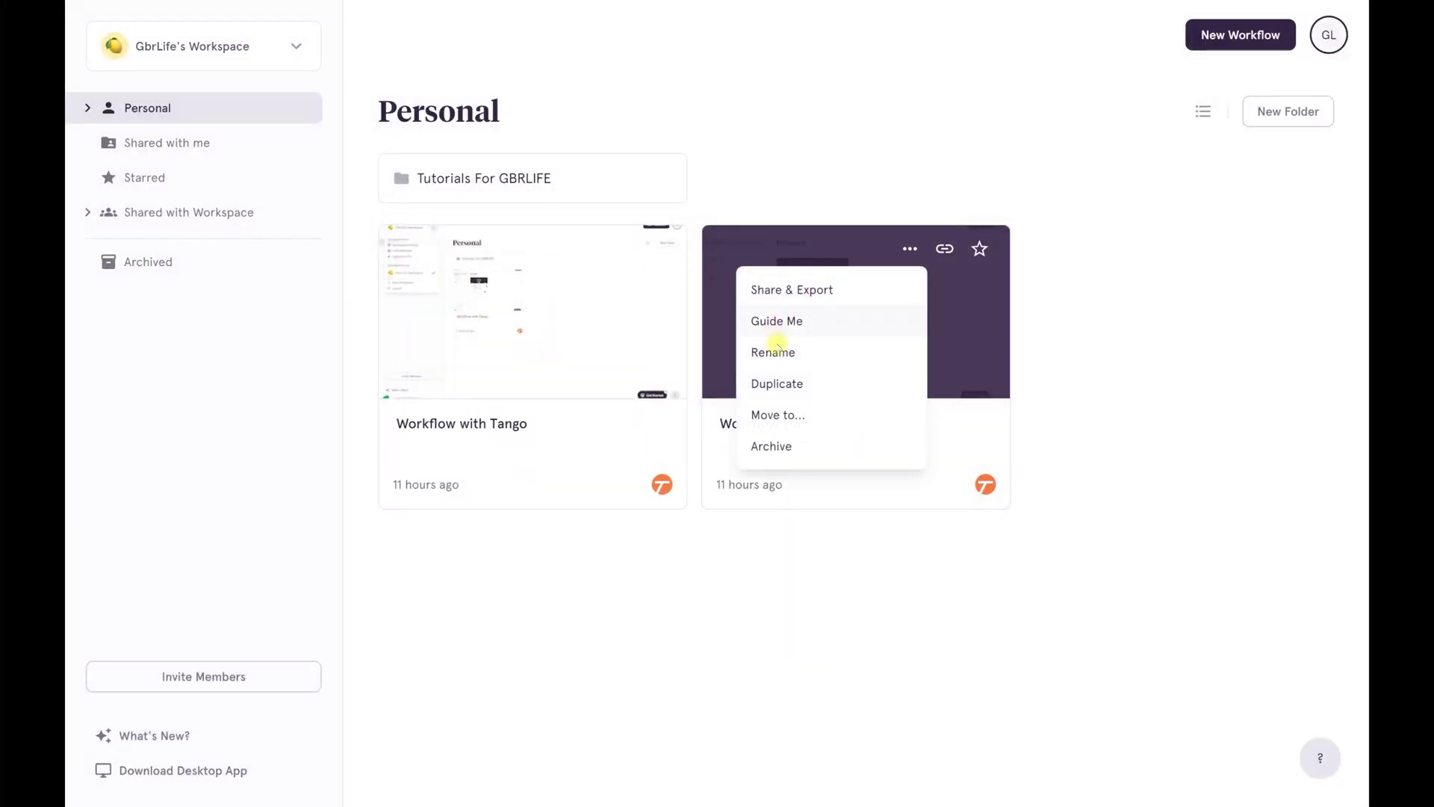
left_click(1056, 201)
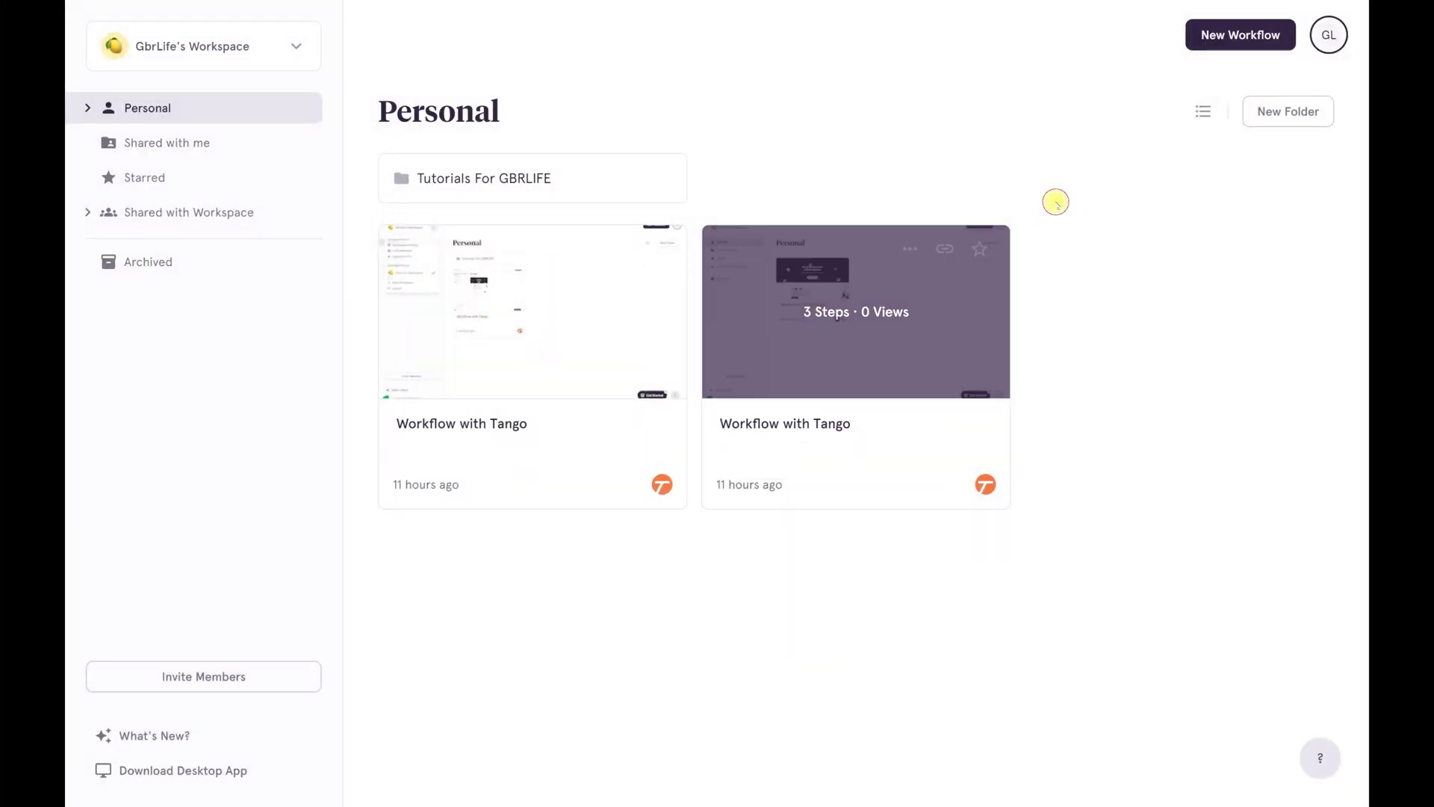
left_click(903, 329)
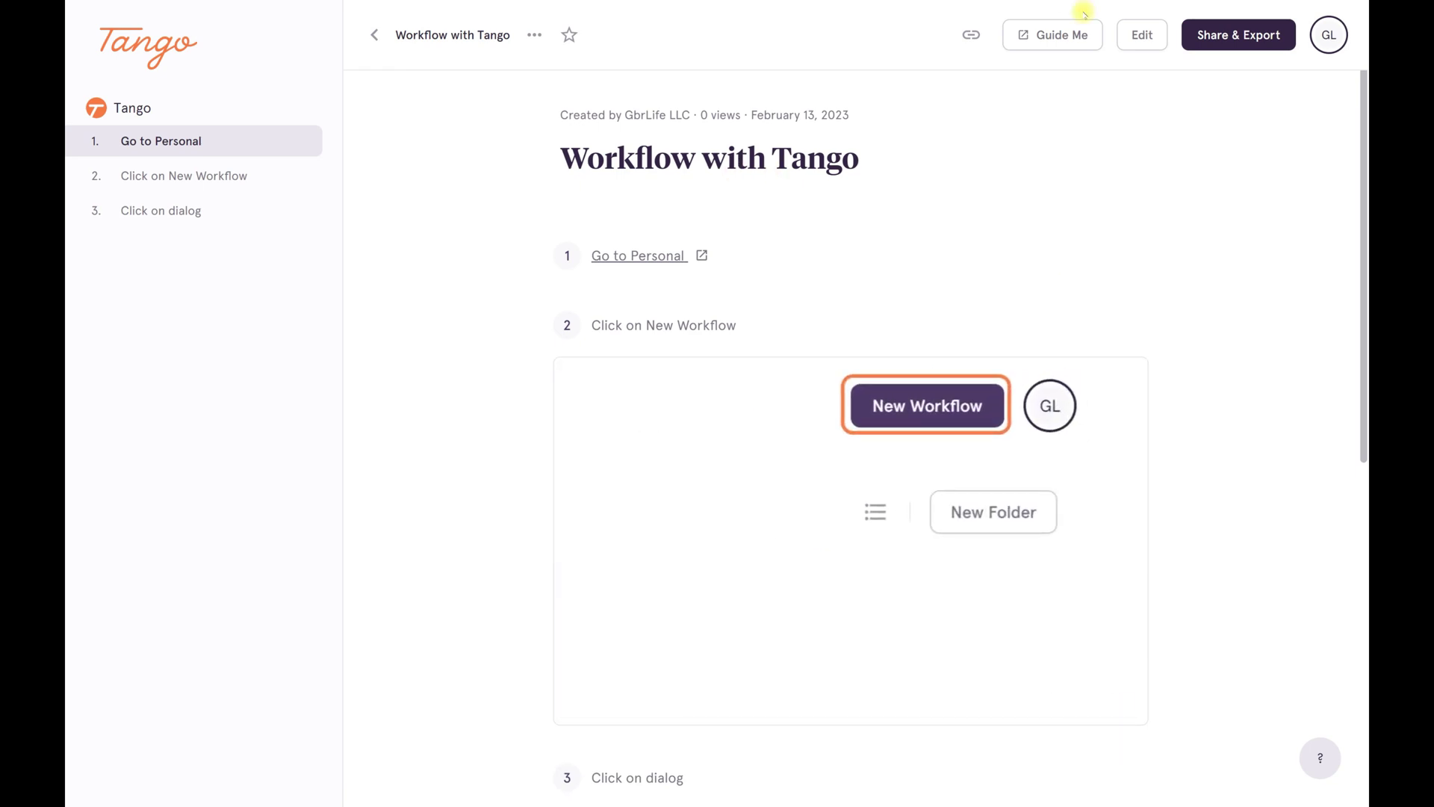
- Edit the workflow, reorder step 3 and back, retype the title ending 'Tango', and save
left_click(1135, 40)
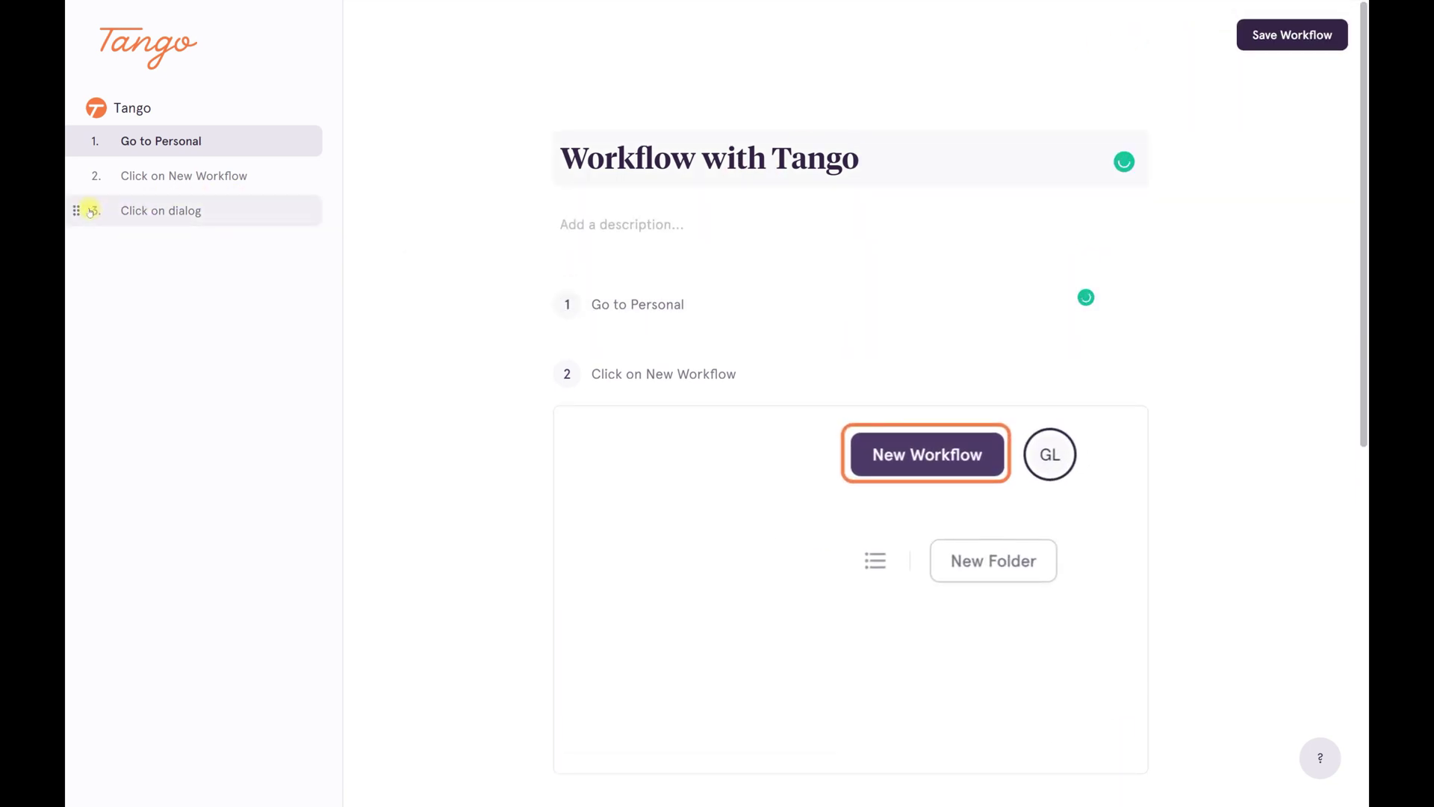
mouse_move(89, 212)
left_mouse_down()
mouse_move(77, 170)
mouse_move(77, 222)
left_mouse_up()
key("BackSpace")
key("BackSpace")
key("BackSpace")
key("BackSpace")
key("BackSpace")
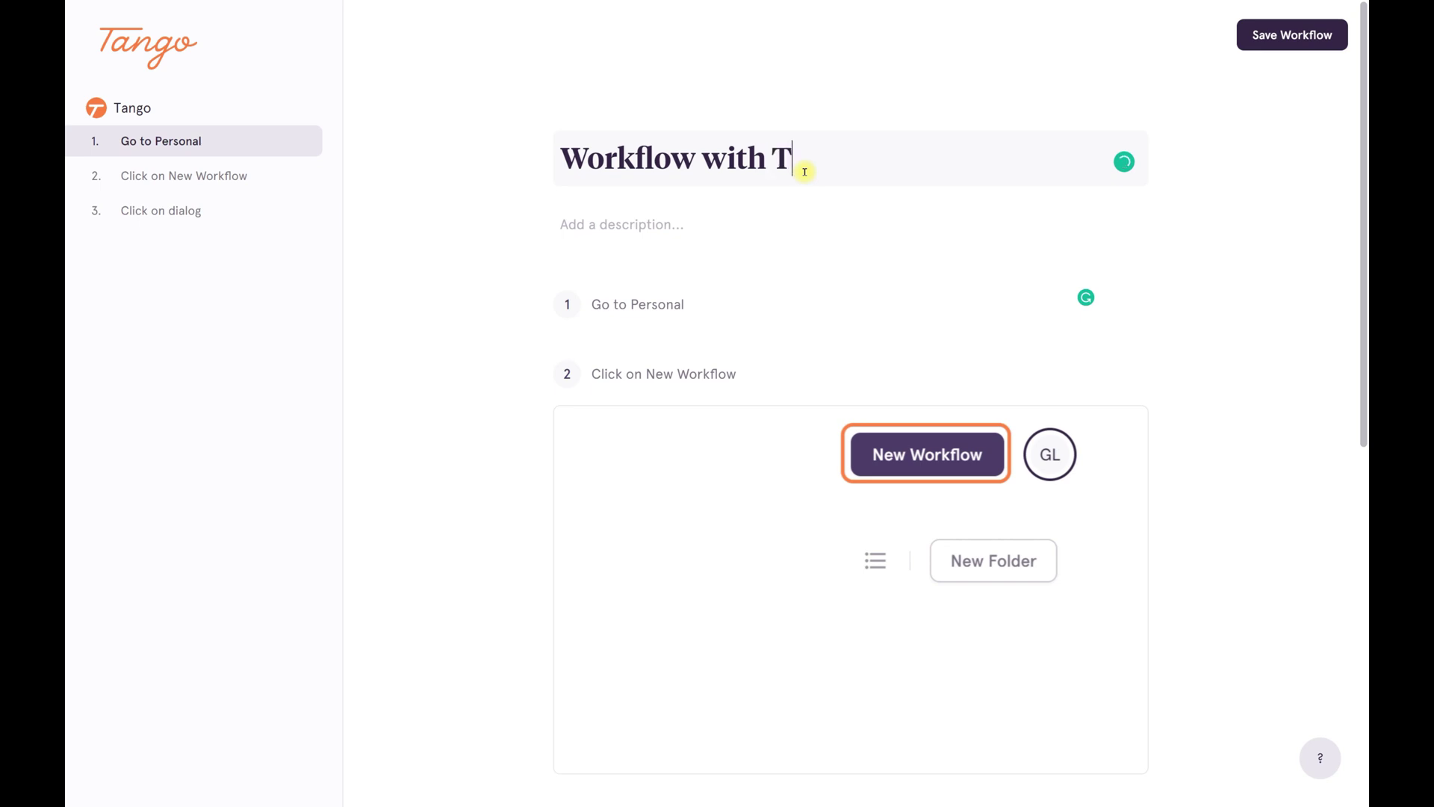
type("Tan")
type("go")
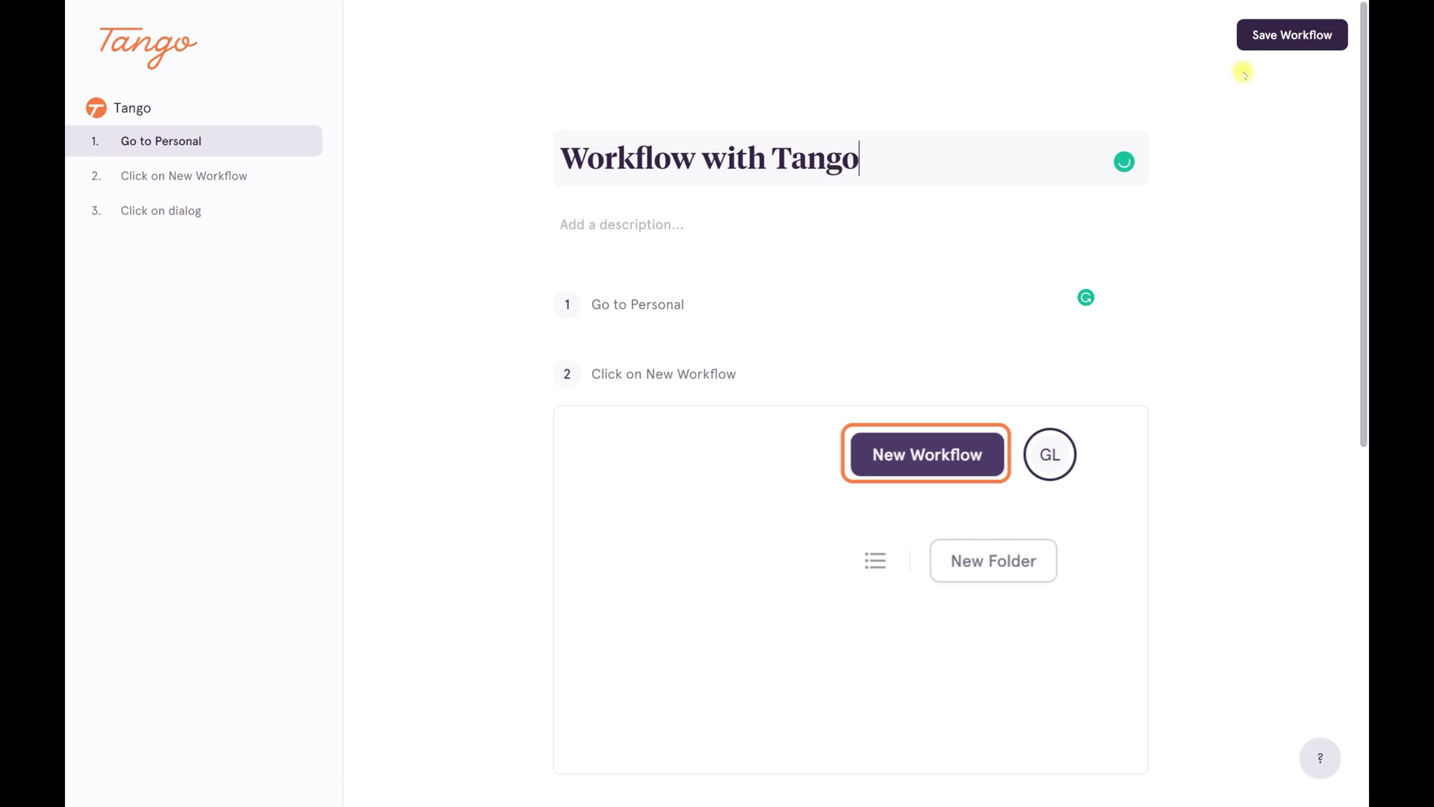
left_click(1252, 38)
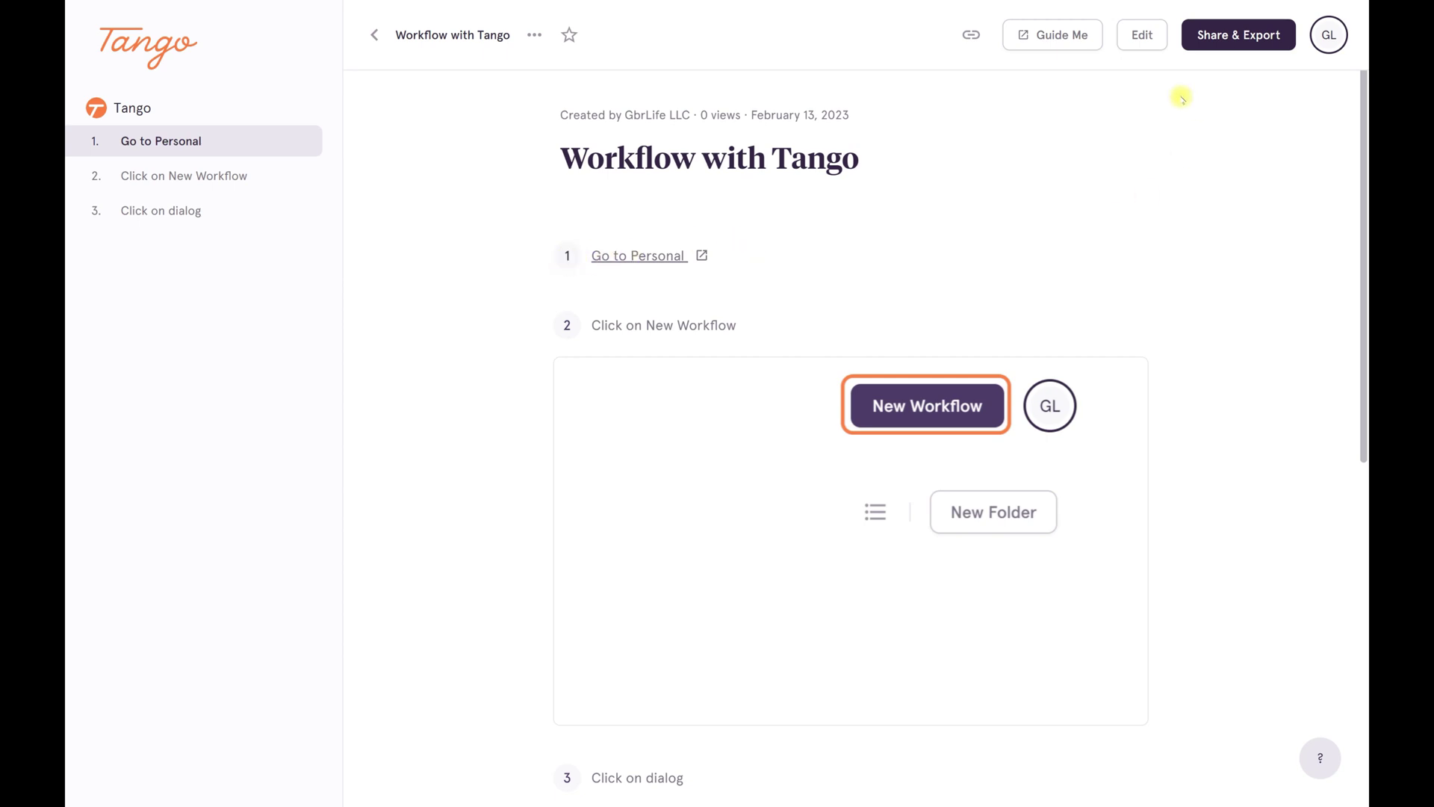
- Re-enter the editor, select and deselect step 1, then save the workflow
left_click(1133, 38)
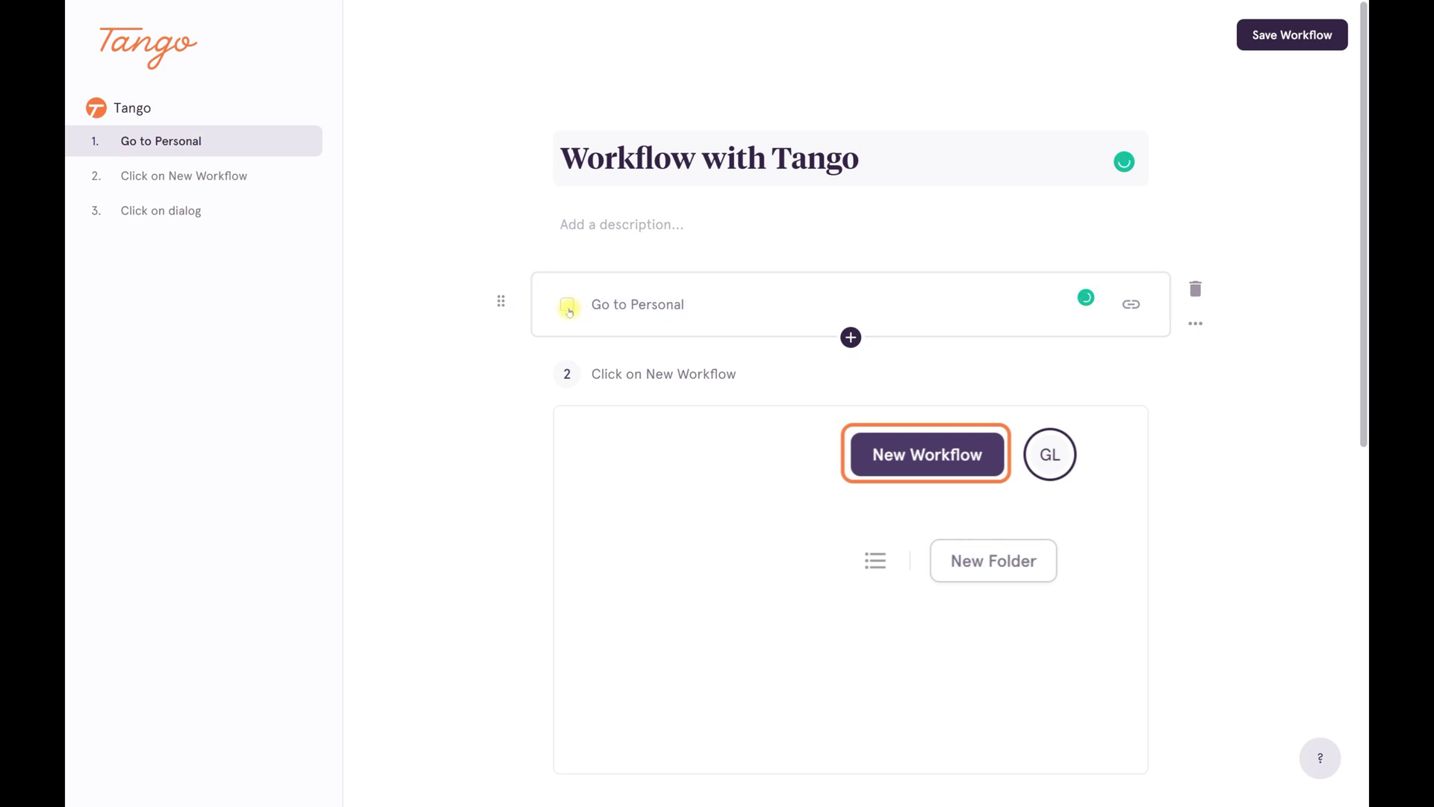
left_click(568, 306)
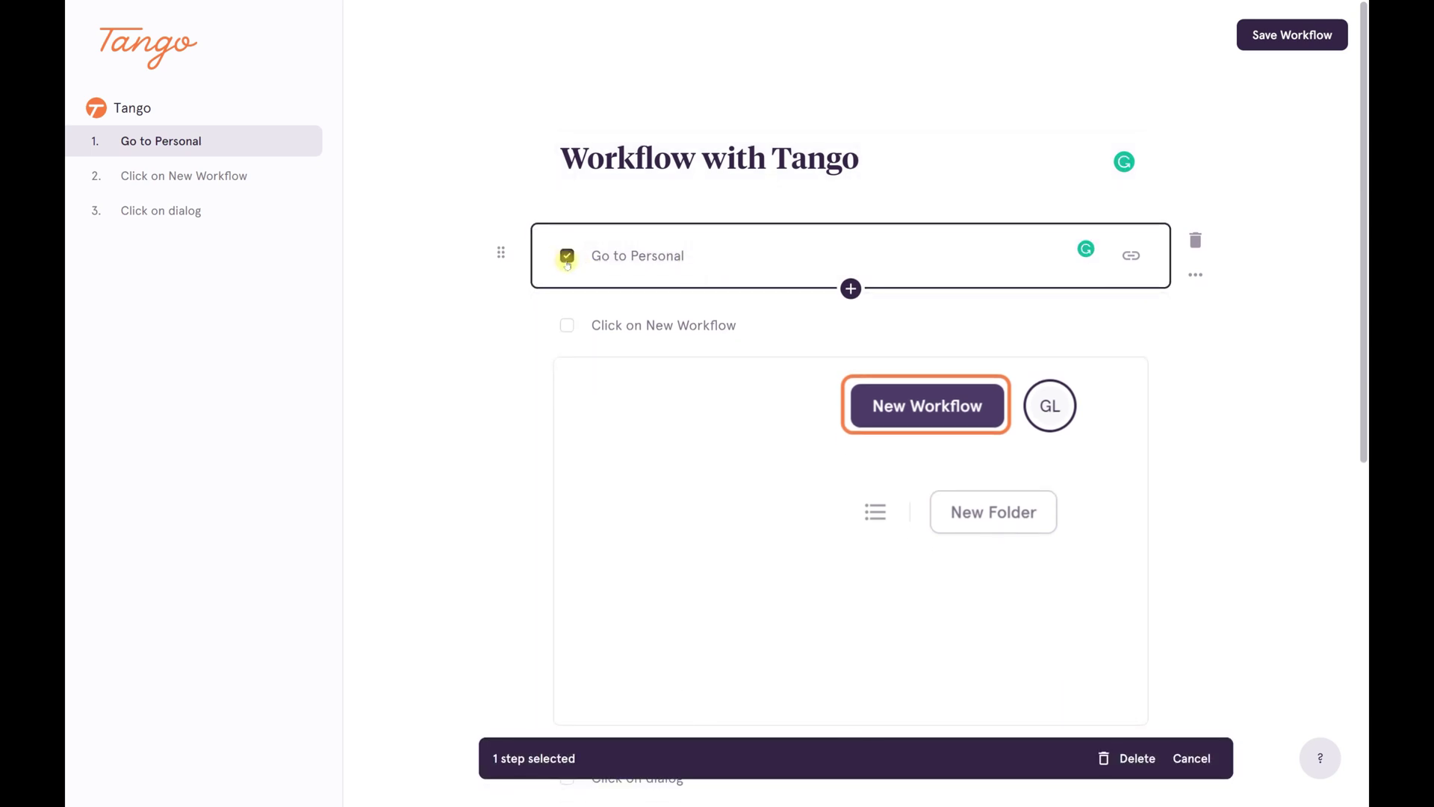
left_click(567, 257)
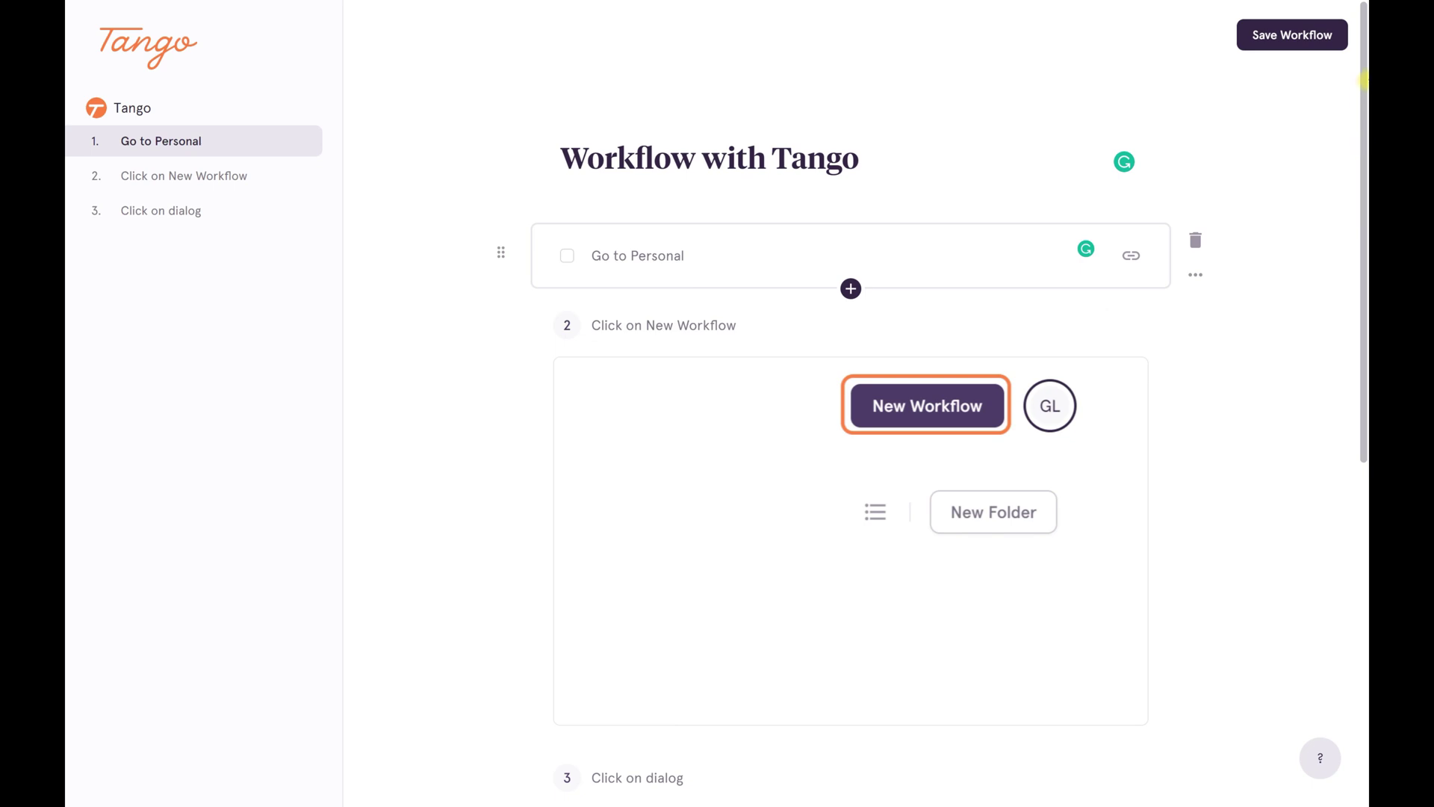
left_click(1268, 37)
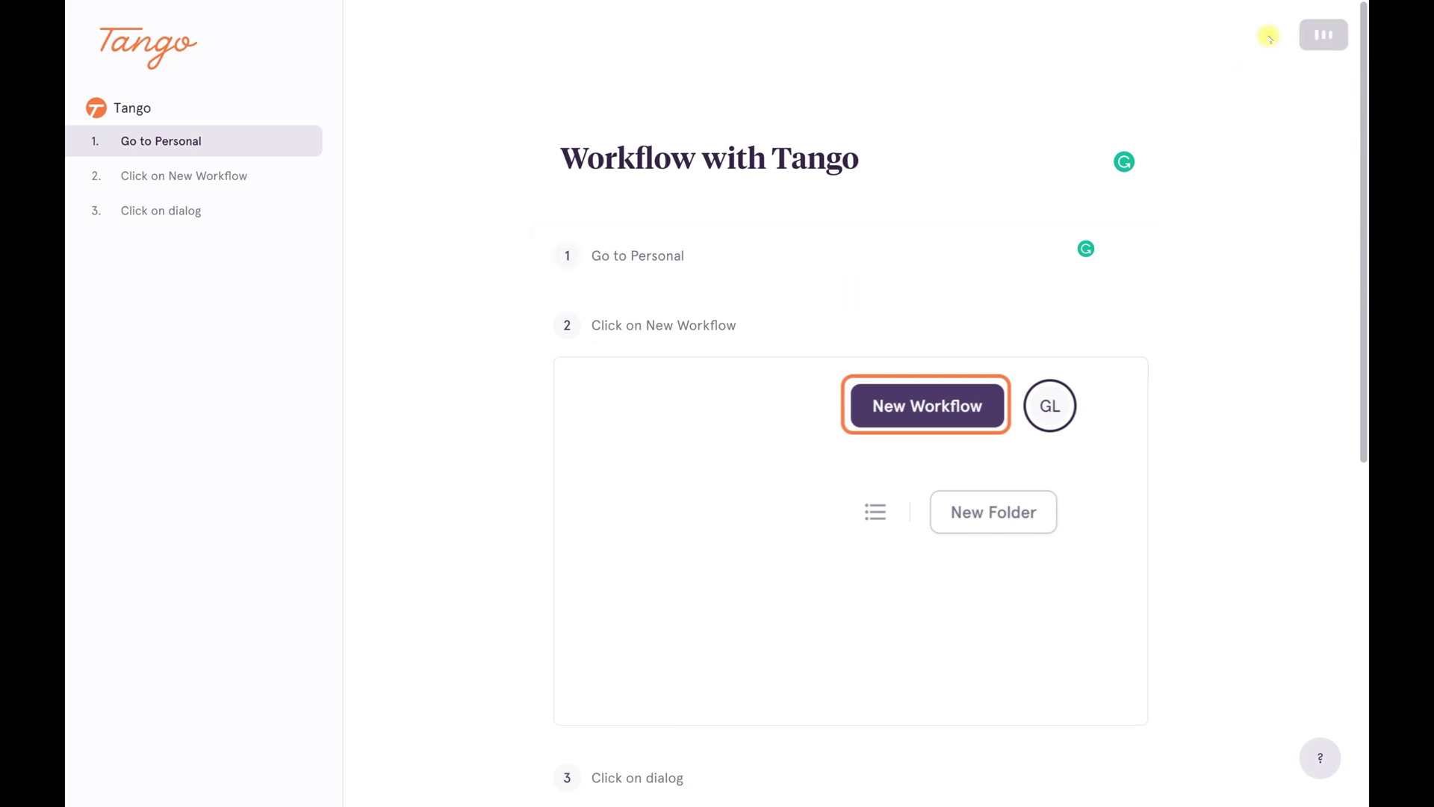